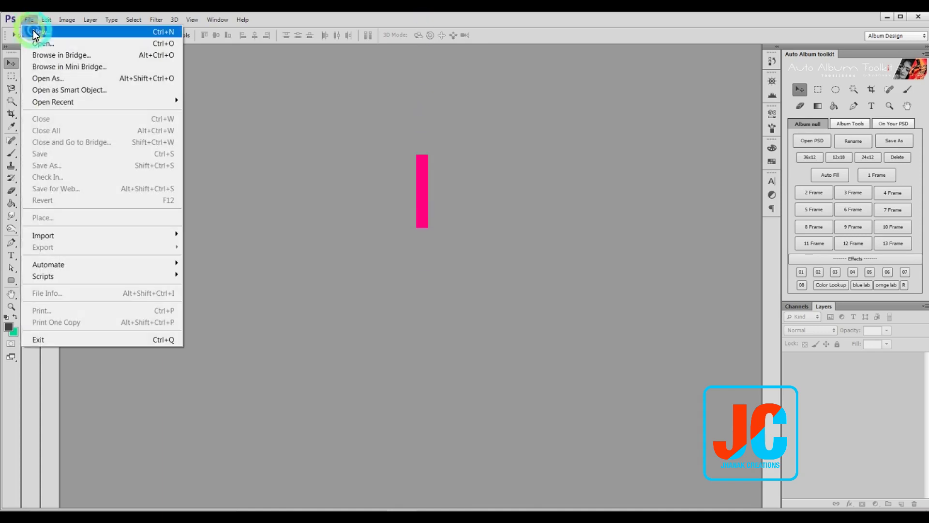
Step: Create a new 36 x 12 inch blank document at 200 dpi resolution
{"action": "left_click", "coordinate": [429, 125]}
{"action": "left_click", "coordinate": [370, 178]}
{"action": "double_click", "coordinate": [362, 153]}
{"action": "type", "text": "36"}
{"action": "key", "text": "Tab"}
{"action": "type", "text": "200"}
{"action": "left_click", "coordinate": [520, 115]}
Step: Add a vertical guide at 50% to split the canvas into two pages
{"action": "left_click", "coordinate": [192, 20]}
{"action": "left_click", "coordinate": [239, 313]}
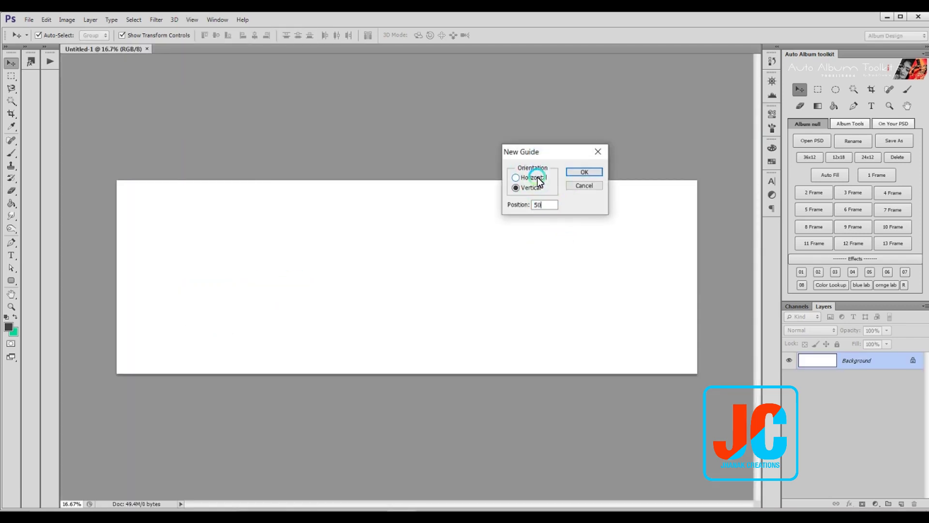
{"action": "left_click", "coordinate": [585, 172]}
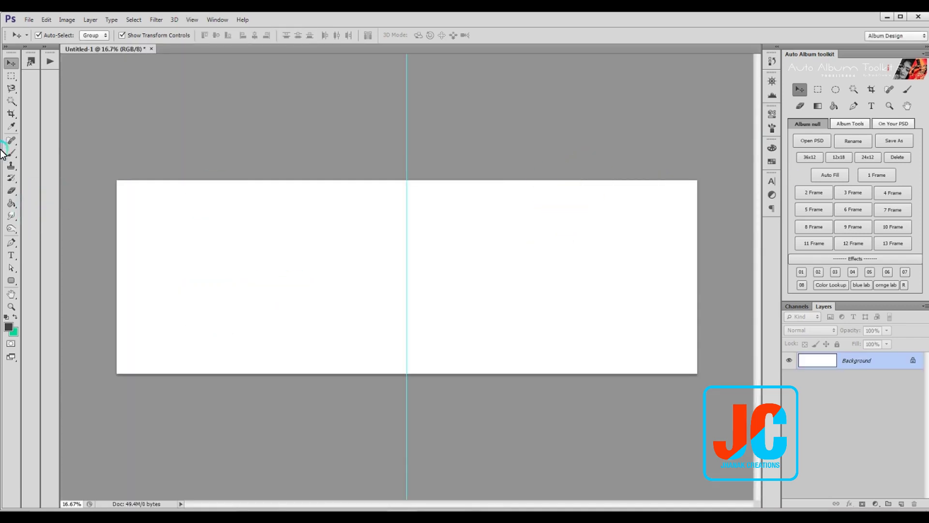
Step: Draw an elliptical selection and fill it dark grey on a new layer
{"action": "right_click", "coordinate": [11, 76]}
{"action": "left_click", "coordinate": [34, 85]}
{"action": "left_click", "coordinate": [136, 199]}
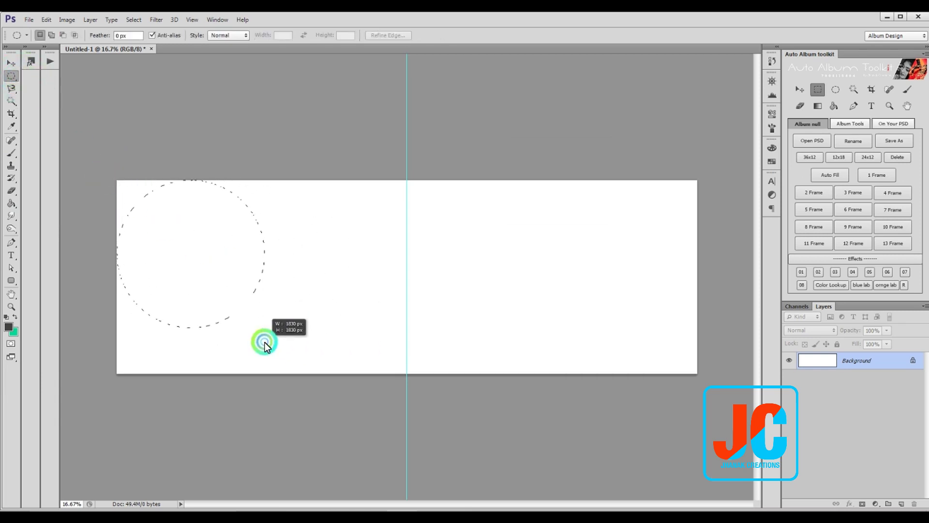
{"action": "left_click_drag", "start_coordinate": [285, 373], "coordinate": [285, 371]}
{"action": "key", "text": "ctrl+shift+n"}
{"action": "key", "text": "Return"}
{"action": "key", "text": "alt+BackSpace"}
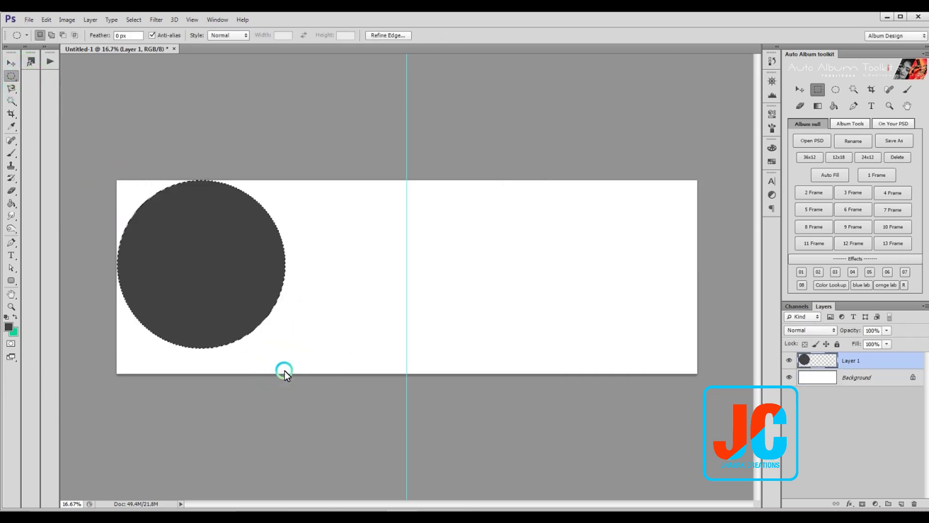
{"action": "key", "text": "ctrl+d"}
Step: Move the dark grey circle into the left page's top-left corner
{"action": "key", "text": "v"}
{"action": "left_click_drag", "start_coordinate": [242, 250], "coordinate": [212, 232]}
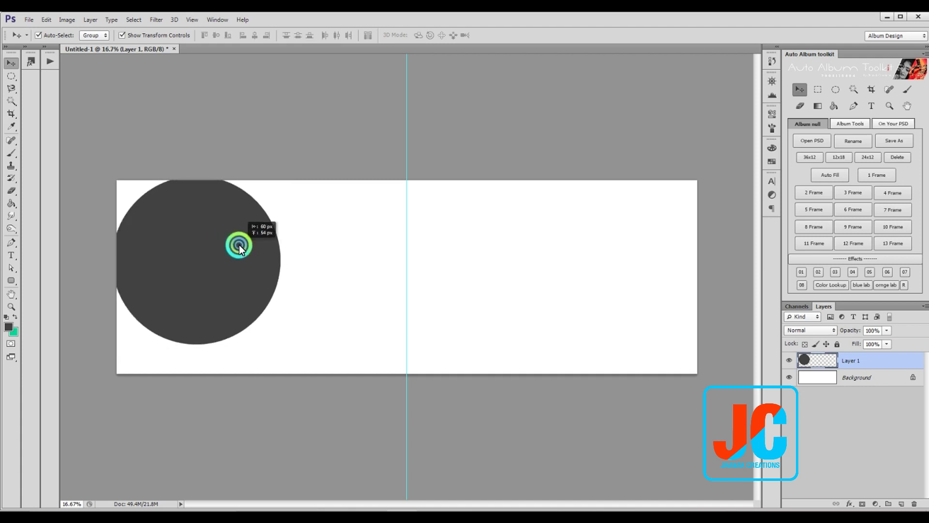
{"action": "left_click", "coordinate": [347, 270]}
{"action": "left_click_drag", "start_coordinate": [14, 77], "coordinate": [58, 78]}
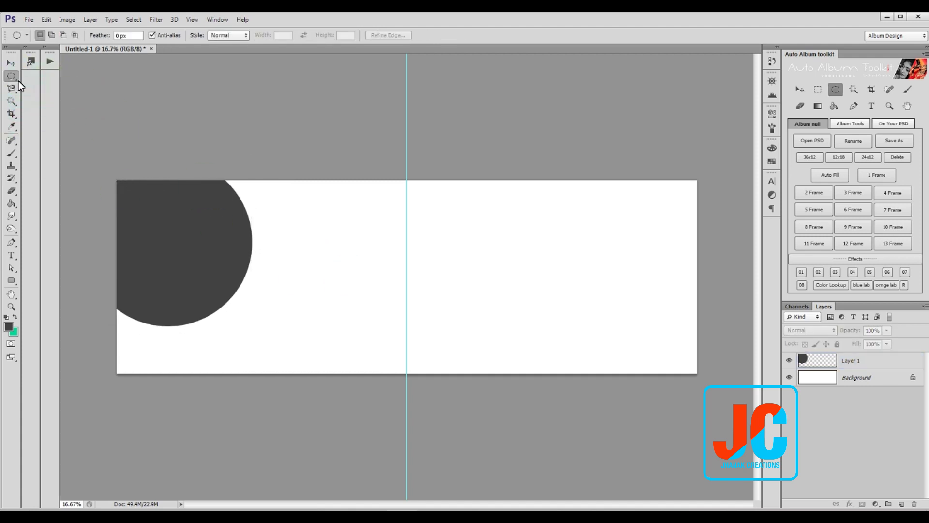
{"action": "left_click", "coordinate": [58, 75]}
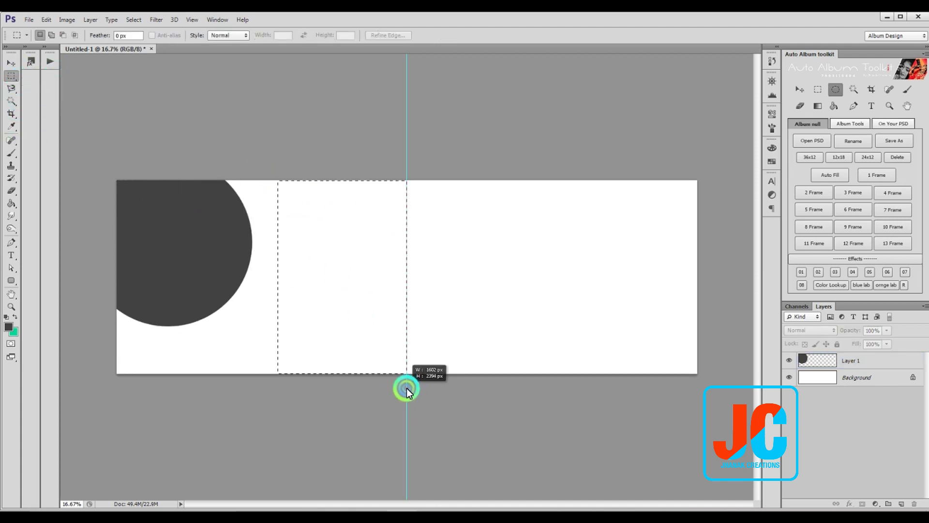
Step: Fill the rectangle dark grey on a new layer and warp its left edge around the circle
{"action": "key", "text": "ctrl+shift+n"}
{"action": "key", "text": "Return"}
{"action": "key", "text": "alt+BackSpace"}
{"action": "key", "text": "v"}
{"action": "key", "text": "ctrl+t"}
{"action": "right_click", "coordinate": [289, 266]}
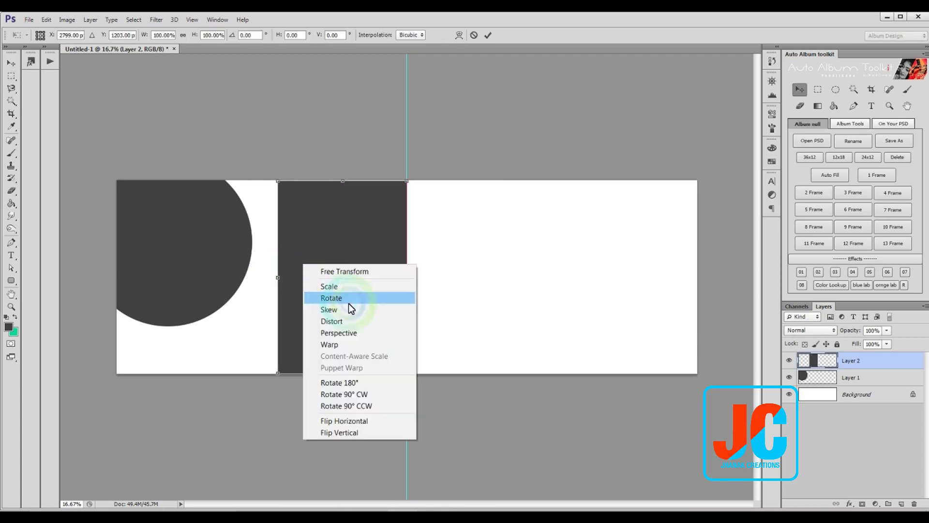
{"action": "left_click", "coordinate": [334, 345]}
{"action": "left_click_drag", "start_coordinate": [275, 374], "coordinate": [163, 373]}
{"action": "mouse_move", "coordinate": [278, 181]}
{"action": "left_mouse_down"}
{"action": "mouse_move", "coordinate": [243, 176]}
{"action": "mouse_move", "coordinate": [258, 182]}
{"action": "left_mouse_up"}
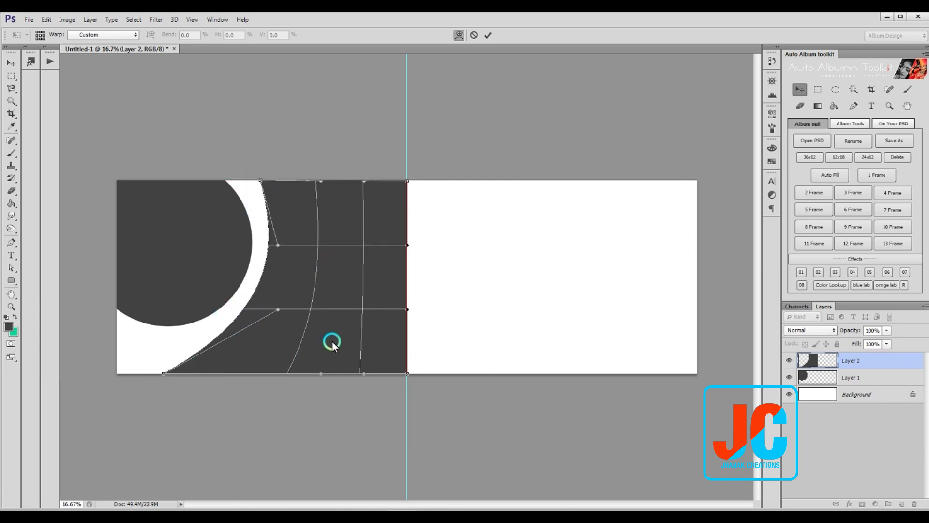
{"action": "double_click", "coordinate": [332, 342]}
Step: Enlarge the top-left dark circle and nudge it slightly upward
{"action": "left_click", "coordinate": [228, 272]}
{"action": "key", "text": "ctrl+t"}
{"action": "mouse_move", "coordinate": [247, 328]}
{"action": "left_mouse_down"}
{"action": "mouse_move", "coordinate": [267, 341]}
{"action": "mouse_move", "coordinate": [259, 332]}
{"action": "left_mouse_up"}
{"action": "key", "text": "Return"}
{"action": "left_click_drag", "start_coordinate": [223, 240], "coordinate": [224, 237]}
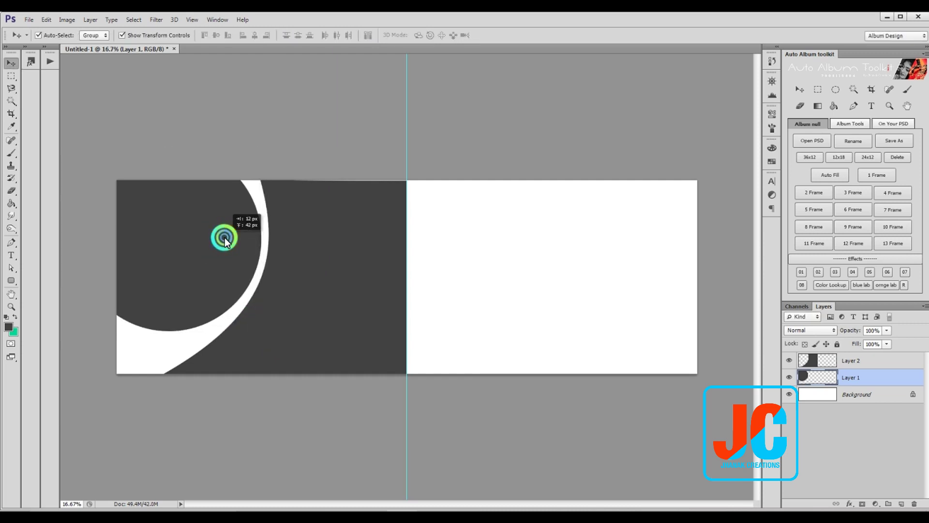
{"action": "right_click", "coordinate": [11, 76]}
Step: Fill a small elliptical selection dark on a new layer on the lower left page
{"action": "left_click", "coordinate": [39, 83]}
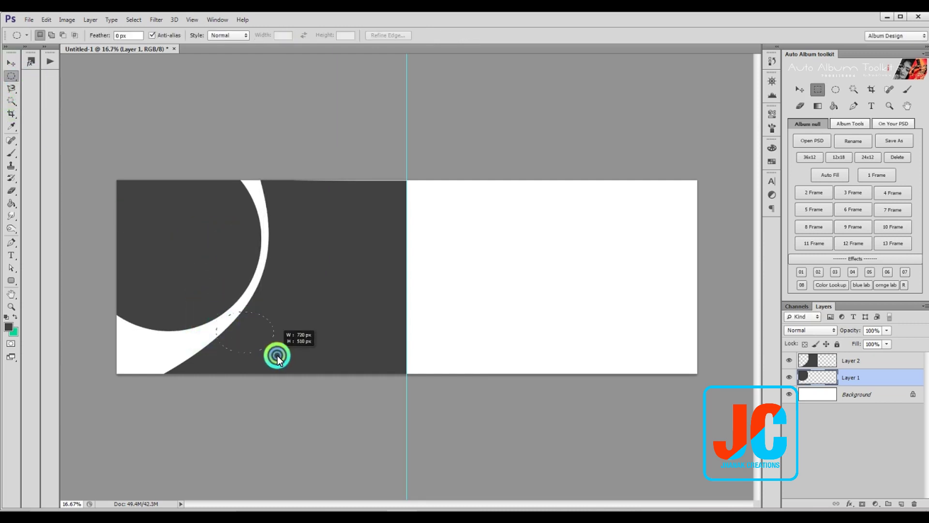
{"action": "left_click_drag", "start_coordinate": [280, 388], "coordinate": [289, 384]}
{"action": "left_click_drag", "start_coordinate": [237, 331], "coordinate": [238, 333]}
{"action": "key", "text": "ctrl+shift+n"}
{"action": "key", "text": "Return"}
{"action": "key", "text": "alt+BackSpace"}
{"action": "key", "text": "ctrl+d"}
{"action": "key", "text": "v"}
Step: Duplicate the small circle, lighten one copy to white, and stack both above Layer 2
{"action": "key", "text": "ctrl+j"}
{"action": "key", "text": "alt+bracketleft"}
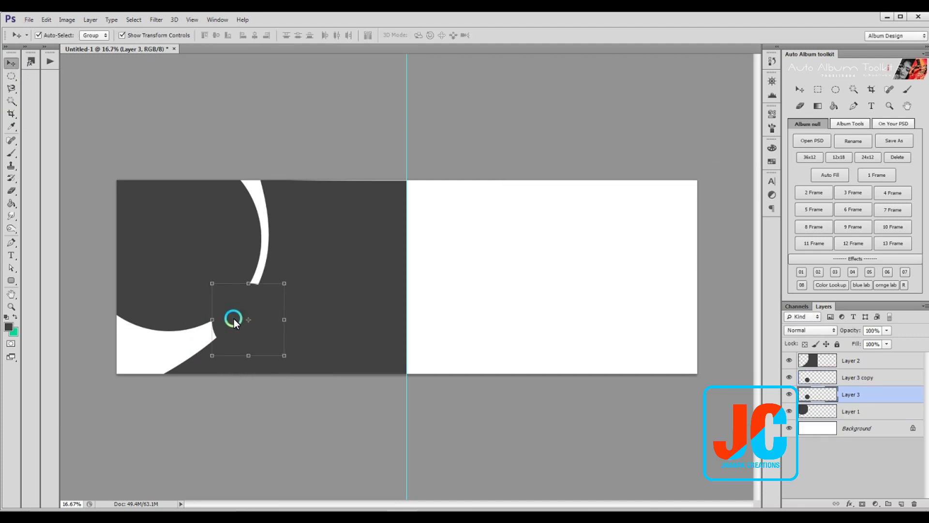
{"action": "key", "text": "ctrl+u"}
{"action": "left_click_drag", "start_coordinate": [721, 279], "coordinate": [770, 279]}
{"action": "left_click", "coordinate": [836, 184]}
{"action": "key", "text": "alt+bracketright"}
{"action": "key", "text": "alt+shift+bracketleft"}
{"action": "key", "text": "ctrl+shift+bracketright"}
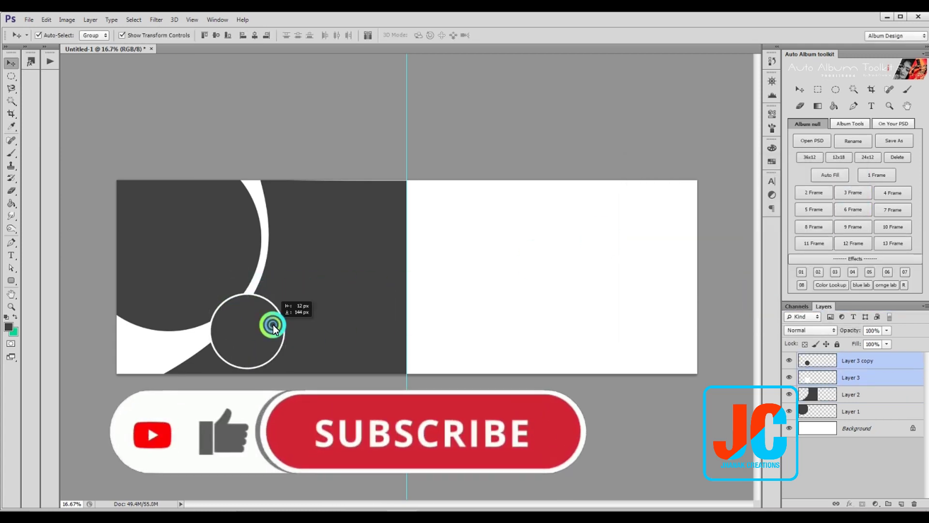
{"action": "left_click", "coordinate": [297, 295]}
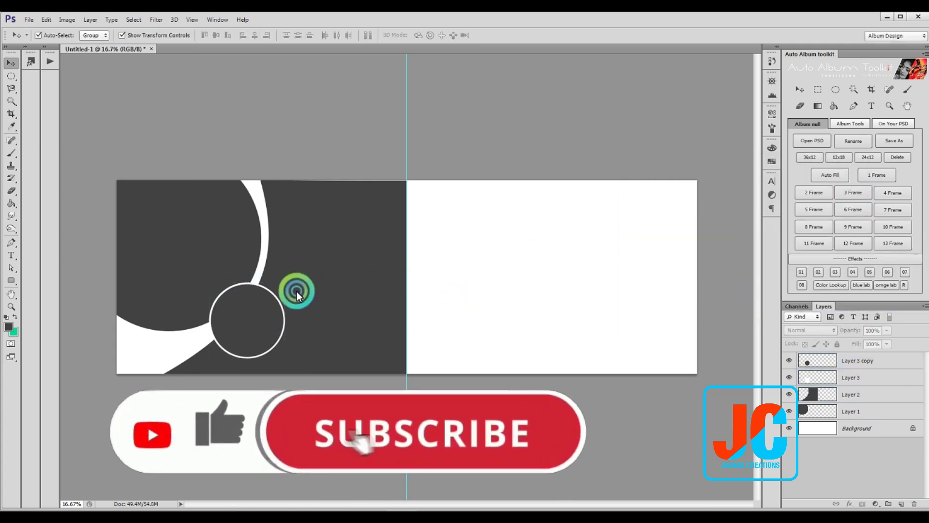
Step: Fill a large circle dark on a new layer on the right page
{"action": "left_click", "coordinate": [11, 76]}
{"action": "left_click", "coordinate": [43, 85]}
{"action": "left_click_drag", "start_coordinate": [438, 206], "coordinate": [550, 337]}
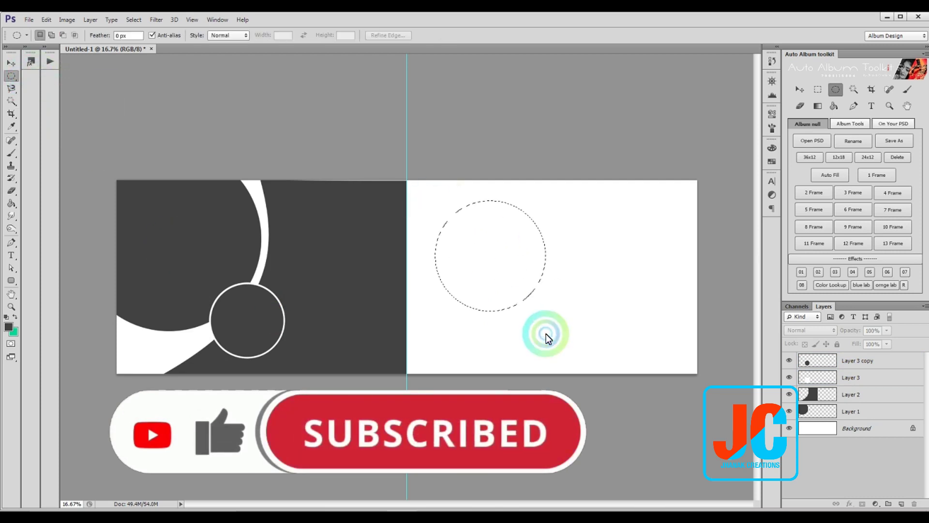
{"action": "key", "text": "F2"}
Step: Duplicate the circle, shrink the copy to about 92%, and turn it white
{"action": "key", "text": "ctrl+j"}
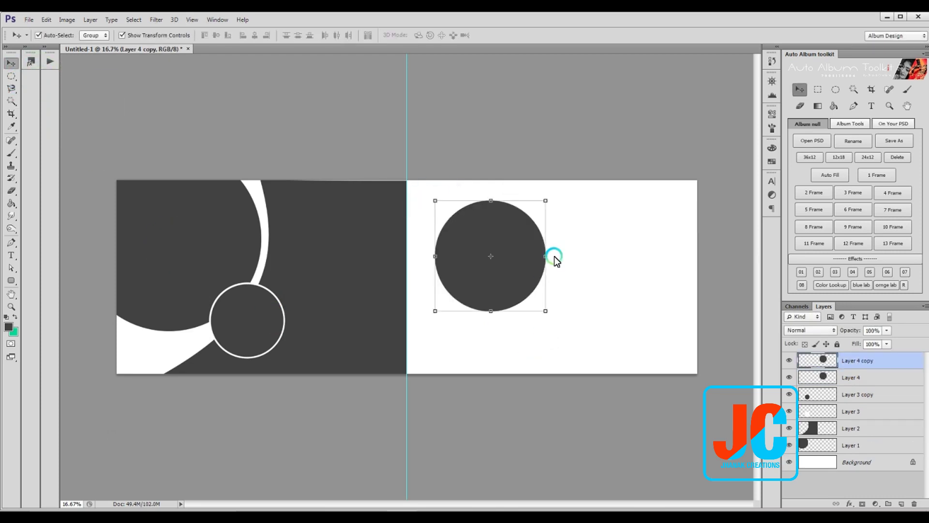
{"action": "key", "text": "ctrl+t"}
{"action": "left_click_drag", "start_coordinate": [545, 201], "coordinate": [543, 206]}
{"action": "key", "text": "Return"}
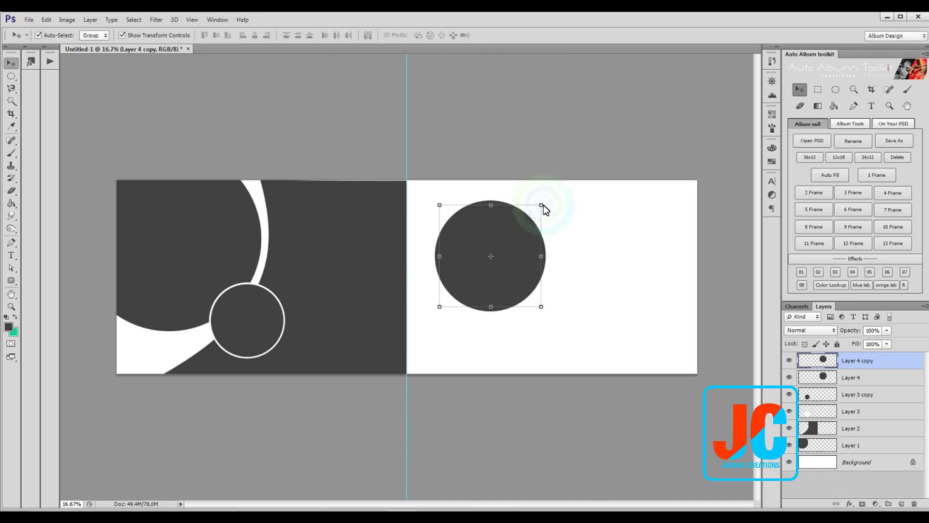
{"action": "key", "text": "ctrl+u"}
{"action": "left_click_drag", "start_coordinate": [721, 279], "coordinate": [770, 279]}
{"action": "left_click", "coordinate": [839, 188]}
Step: Duplicate the ring pair twice, moving and scaling the copies into medium and small rings
{"action": "key", "text": "ctrl+j"}
{"action": "key", "text": "ctrl+t"}
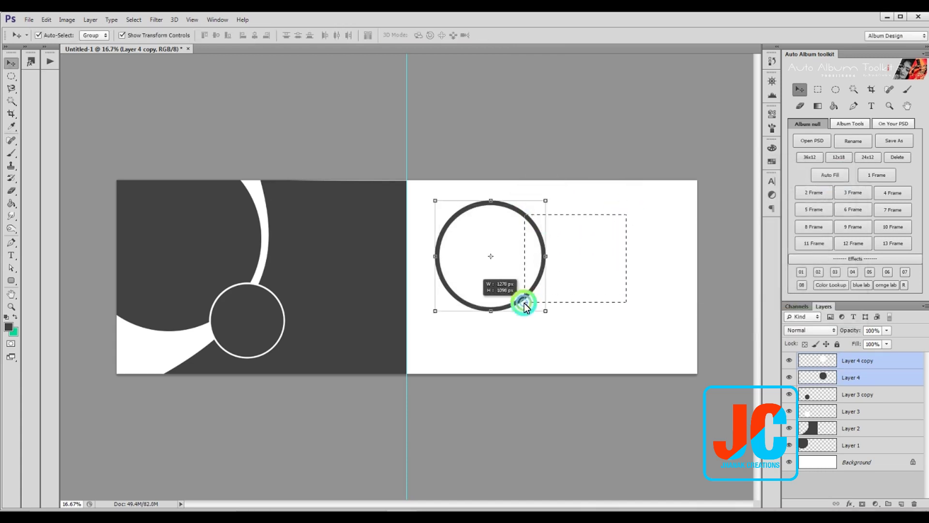
{"action": "left_click_drag", "start_coordinate": [513, 270], "coordinate": [544, 325]}
{"action": "left_click_drag", "start_coordinate": [556, 245], "coordinate": [535, 305]}
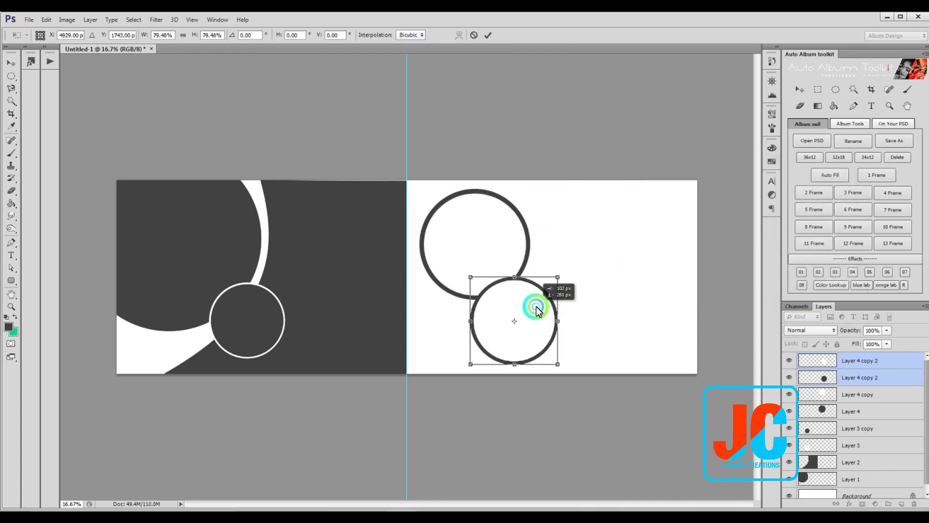
{"action": "key", "text": "Return"}
{"action": "mouse_move", "coordinate": [529, 304]}
{"action": "left_mouse_down"}
{"action": "mouse_move", "coordinate": [538, 298]}
{"action": "mouse_move", "coordinate": [474, 301]}
{"action": "mouse_move", "coordinate": [483, 291]}
{"action": "mouse_move", "coordinate": [467, 301]}
{"action": "left_mouse_up"}
{"action": "key", "text": "Return"}
{"action": "left_click_drag", "start_coordinate": [532, 320], "coordinate": [538, 308]}
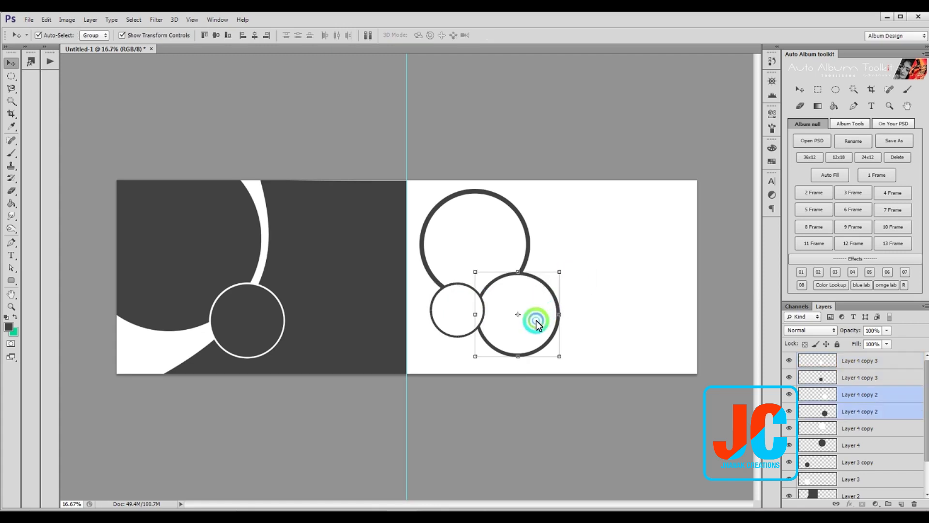
{"action": "left_click", "coordinate": [603, 287]}
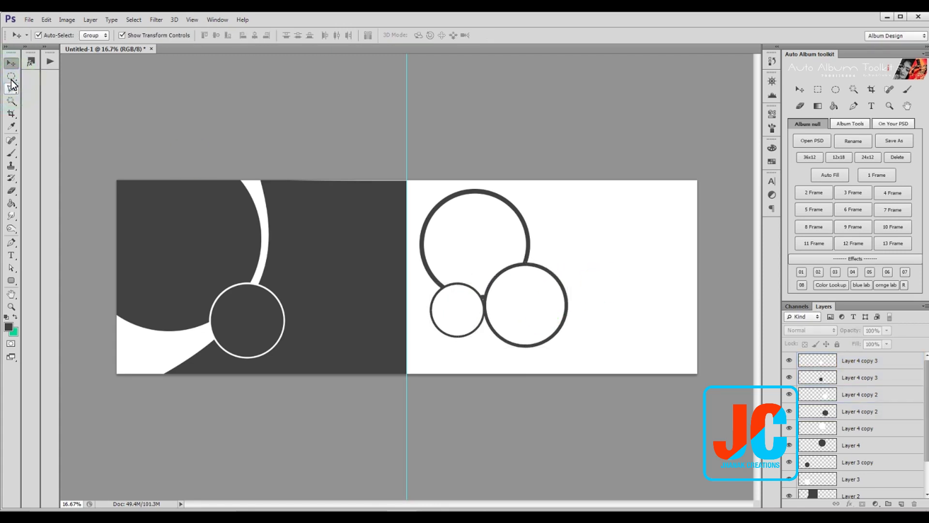
{"action": "left_click_drag", "start_coordinate": [11, 76], "coordinate": [39, 73]}
{"action": "left_click", "coordinate": [582, 214]}
{"action": "left_click_drag", "start_coordinate": [11, 295], "coordinate": [73, 328]}
{"action": "right_click", "coordinate": [318, 254]}
{"action": "left_click_drag", "start_coordinate": [889, 255], "coordinate": [905, 320]}
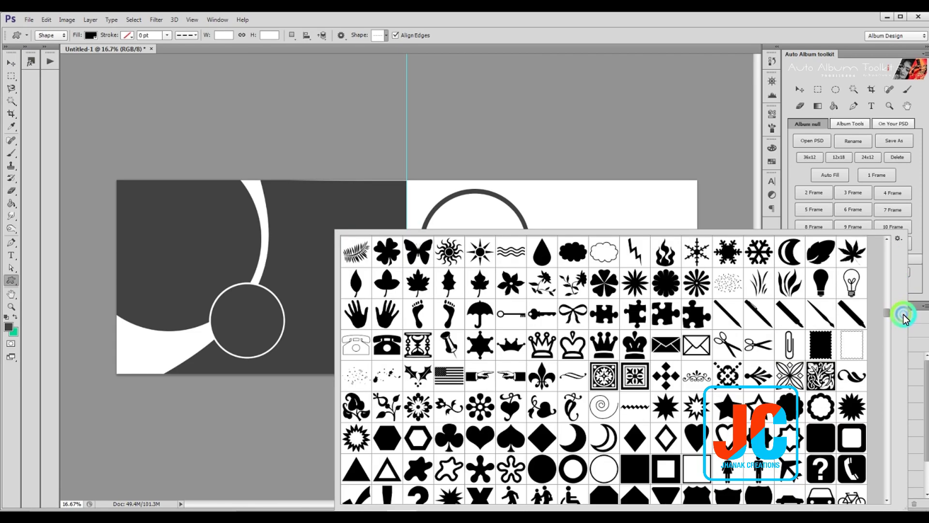
{"action": "left_click", "coordinate": [704, 332]}
{"action": "left_click", "coordinate": [584, 57]}
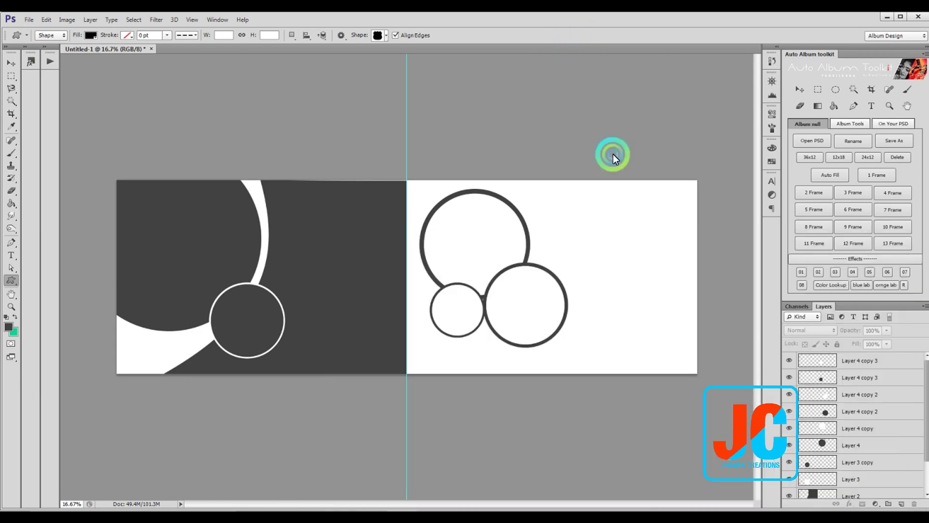
{"action": "left_click_drag", "start_coordinate": [631, 272], "coordinate": [681, 356]}
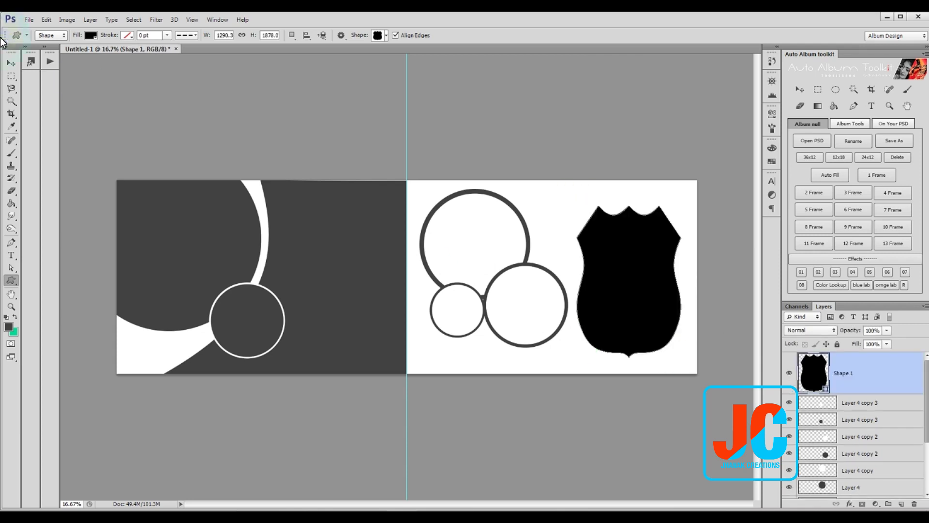
{"action": "key", "text": "v"}
{"action": "left_click", "coordinate": [645, 248]}
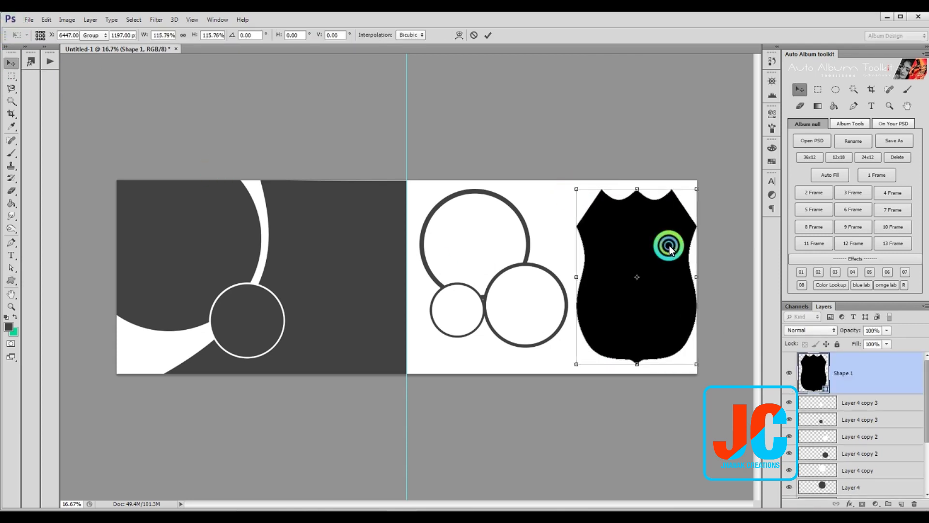
{"action": "key", "text": "Delete"}
{"action": "left_click", "coordinate": [471, 224]}
{"action": "left_click", "coordinate": [10, 77]}
Step: Fill a feathered large circle dark grey on a new layer at the right edge
{"action": "left_click_drag", "start_coordinate": [662, 297], "coordinate": [733, 364]}
{"action": "key", "text": "shift+ctrl+n"}
{"action": "key", "text": "Return"}
{"action": "right_click", "coordinate": [666, 243]}
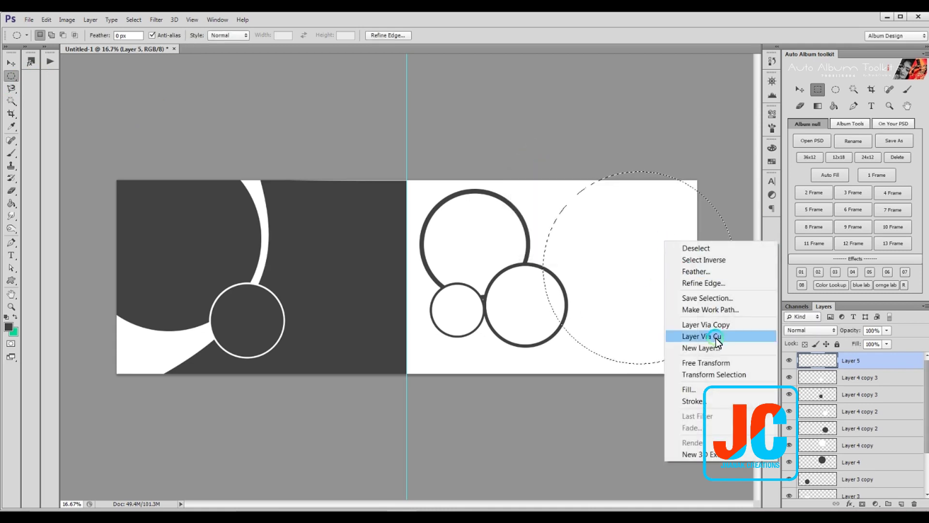
{"action": "left_click", "coordinate": [697, 272]}
{"action": "key", "text": "Return"}
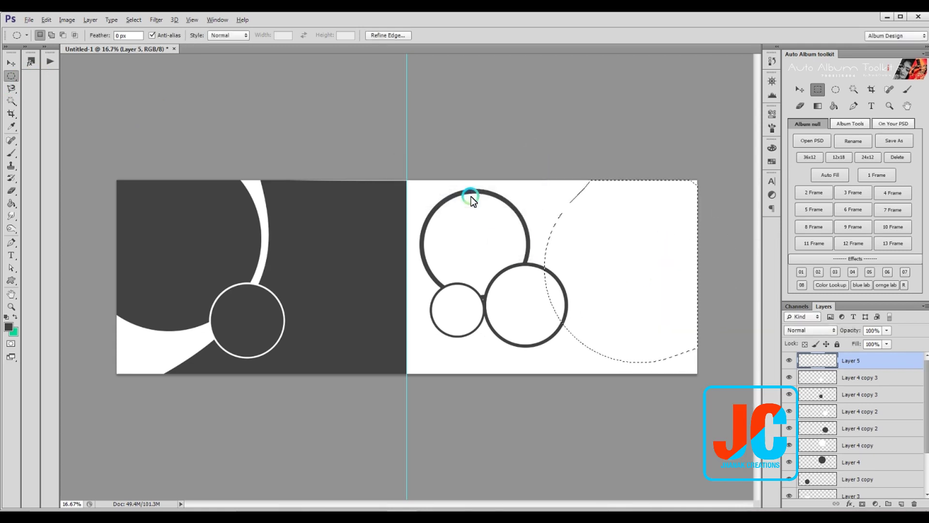
{"action": "key", "text": "alt+BackSpace"}
{"action": "key", "text": "ctrl+d"}
Step: Enlarge the soft shading to about 135% and send it behind all other layers
{"action": "key", "text": "ctrl+t"}
{"action": "left_click_drag", "start_coordinate": [503, 176], "coordinate": [462, 146]}
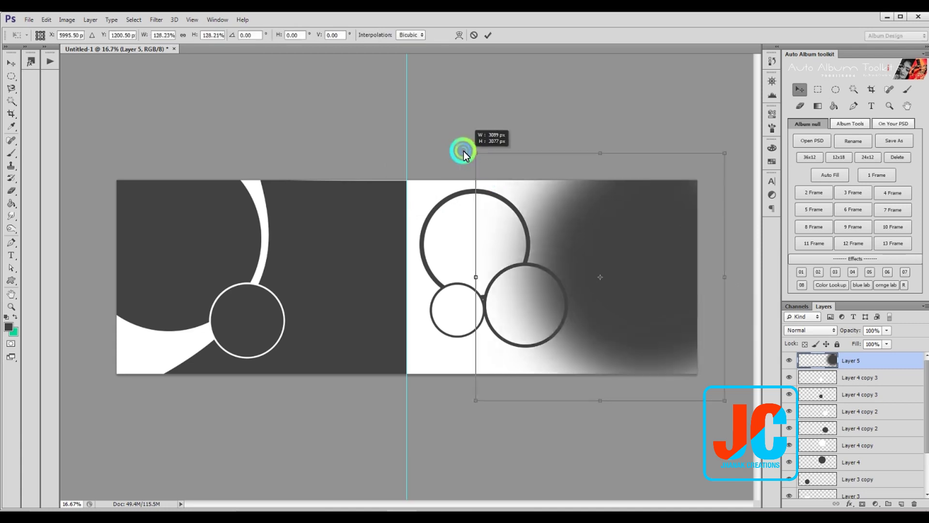
{"action": "double_click", "coordinate": [617, 204]}
{"action": "key", "text": "ctrl+shift+bracketleft"}
{"action": "right_click", "coordinate": [517, 300]}
{"action": "left_click", "coordinate": [544, 334]}
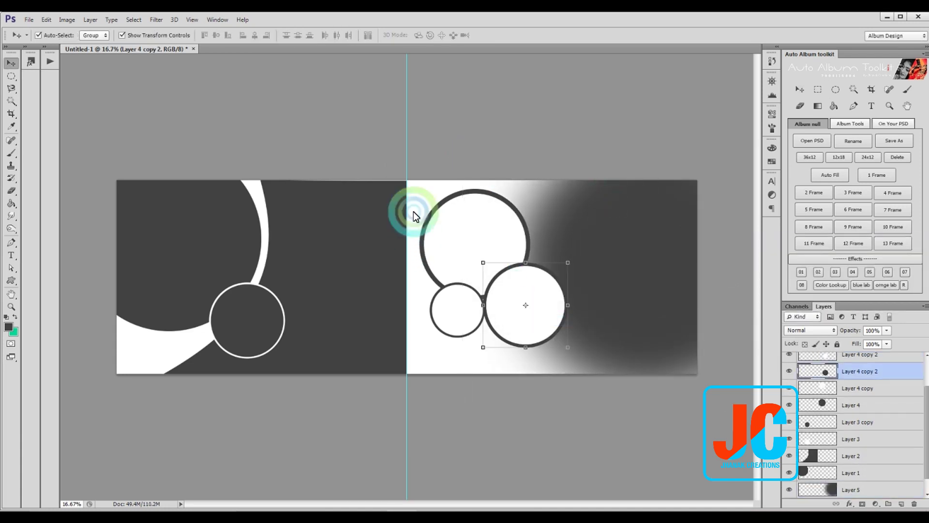
{"action": "left_click", "coordinate": [414, 217]}
Step: Add a Gradient Fill layer and preview blue and gold-to-green gradient presets
{"action": "left_click", "coordinate": [875, 504]}
{"action": "left_click", "coordinate": [848, 289]}
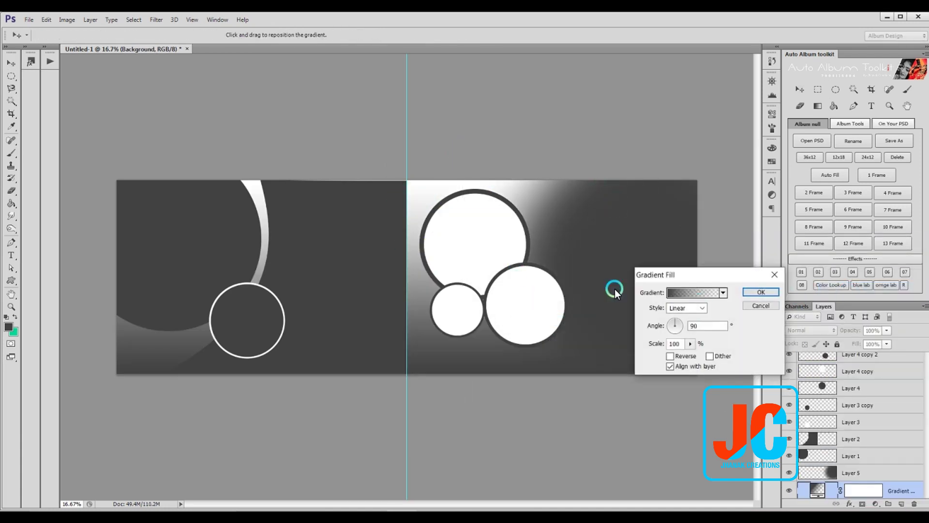
{"action": "left_click", "coordinate": [723, 293]}
{"action": "left_click", "coordinate": [677, 95]}
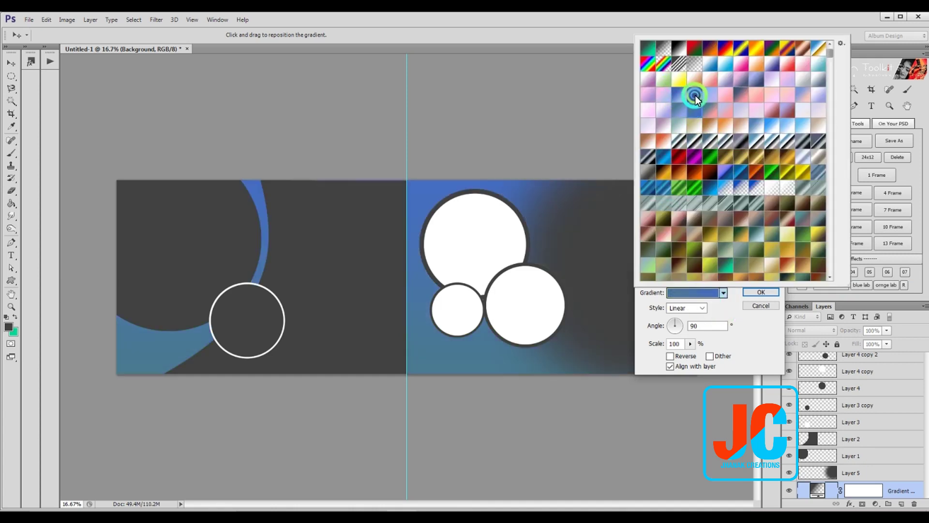
{"action": "left_click", "coordinate": [710, 187]}
{"action": "left_click", "coordinate": [739, 237]}
Step: Settle on the pink-to-white gradient preset for the background fill
{"action": "scroll", "coordinate": [739, 217], "scroll_direction": "down", "scroll_amount": 5}
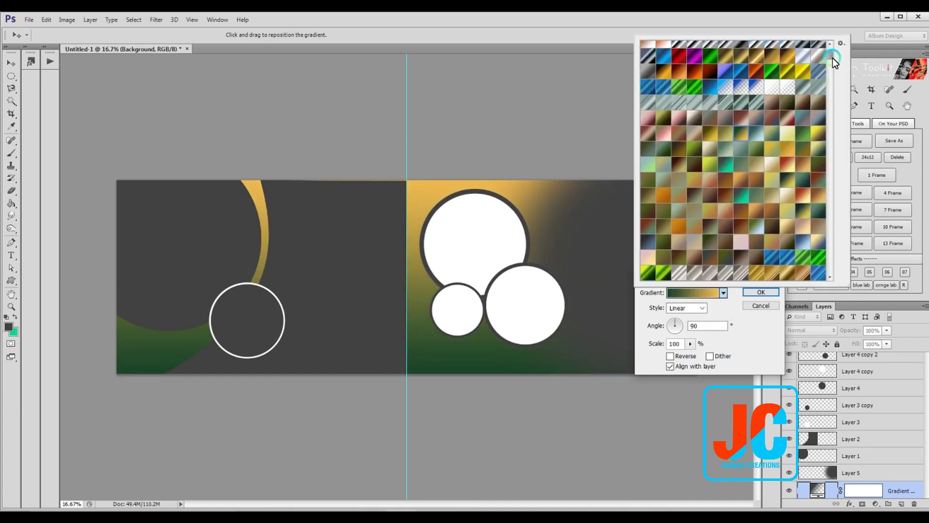
{"action": "scroll", "coordinate": [832, 57], "scroll_direction": "up", "scroll_amount": 3}
{"action": "left_click", "coordinate": [737, 52]}
{"action": "scroll", "coordinate": [834, 88], "scroll_direction": "down", "scroll_amount": 5}
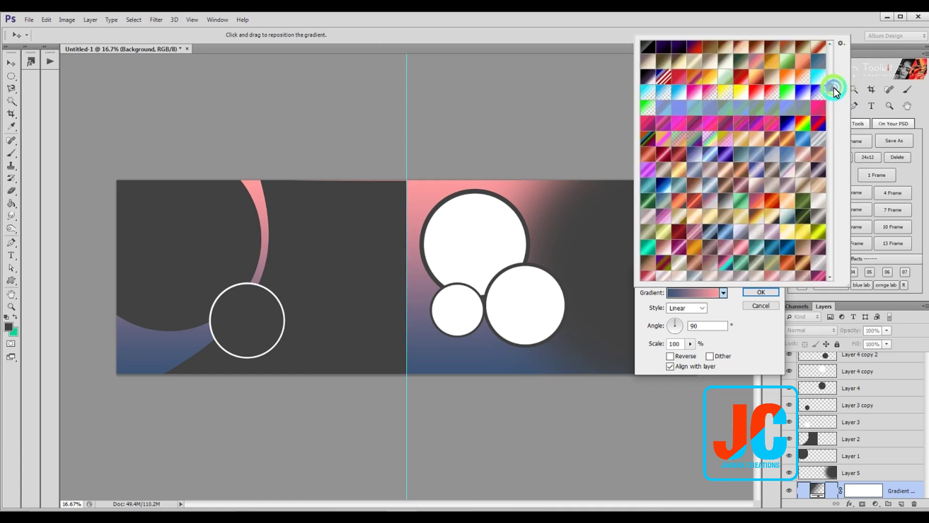
{"action": "left_click", "coordinate": [739, 82]}
{"action": "left_click", "coordinate": [706, 87]}
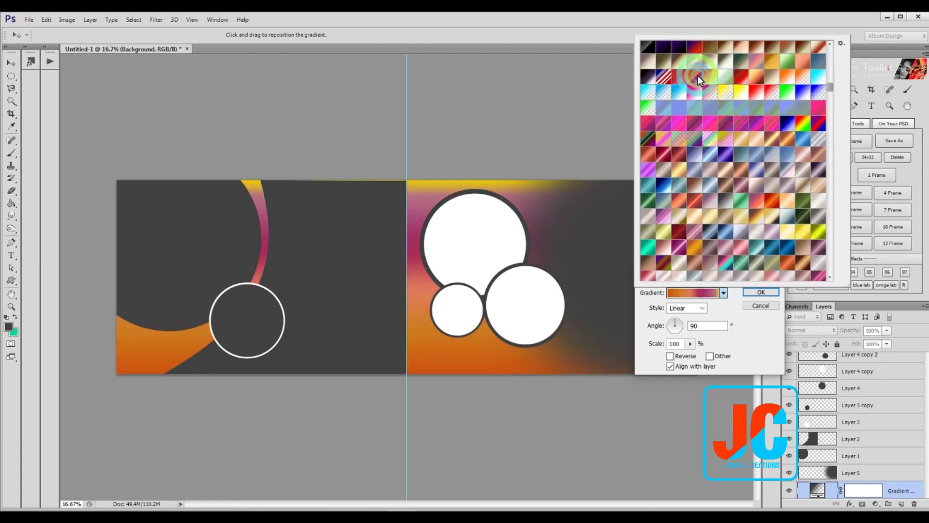
{"action": "left_click", "coordinate": [682, 165]}
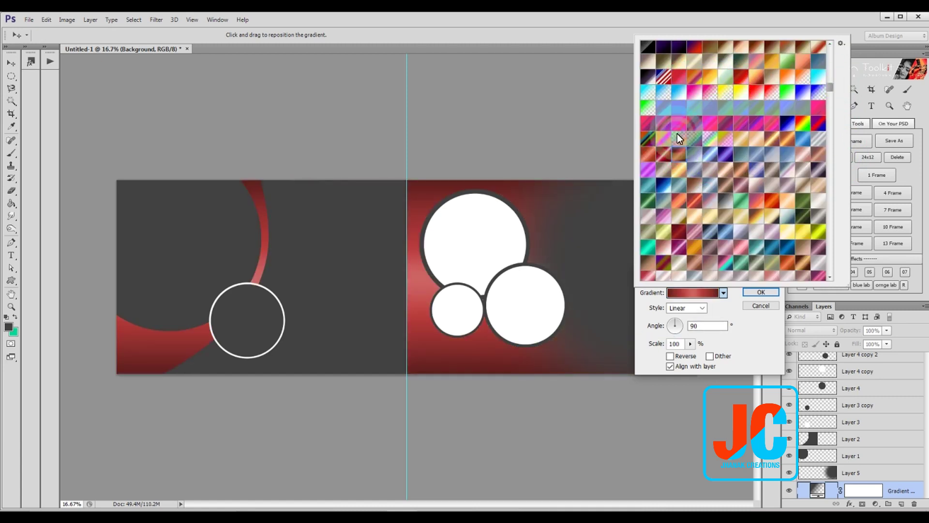
{"action": "left_click", "coordinate": [687, 95]}
{"action": "left_click", "coordinate": [753, 329]}
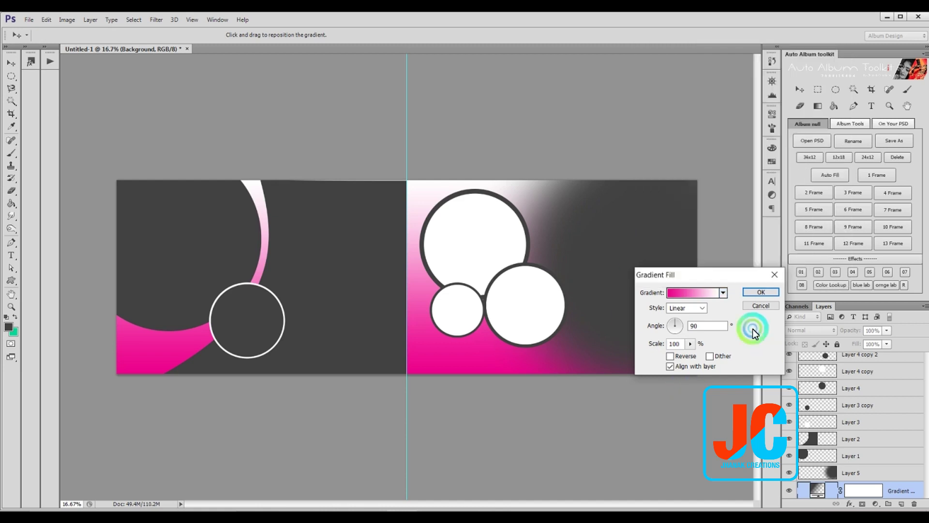
{"action": "left_click", "coordinate": [766, 295]}
Step: Set the large right-page circle's layer to the Overlay blend mode
{"action": "right_click", "coordinate": [480, 203]}
{"action": "left_click", "coordinate": [499, 224]}
{"action": "left_click", "coordinate": [809, 330]}
{"action": "left_click", "coordinate": [814, 173]}
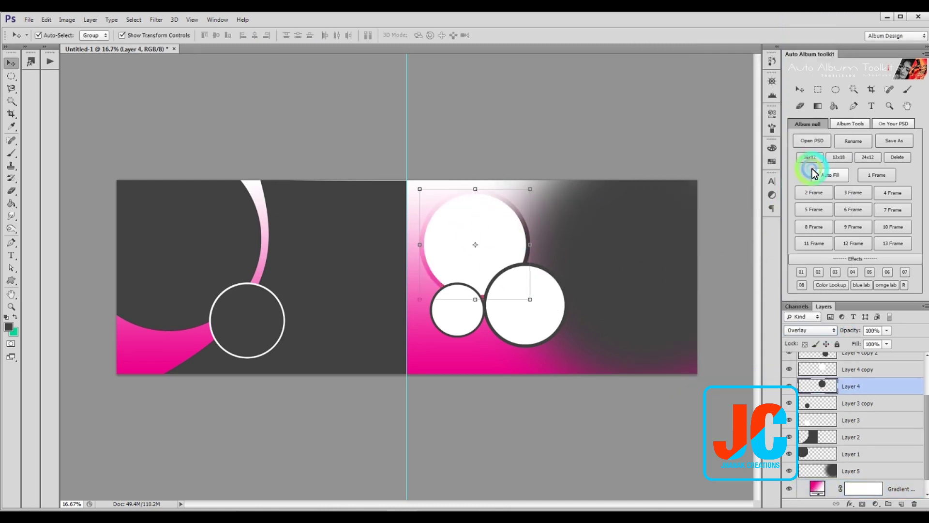
Step: Switch the large circle to Screen and change the lower-right and right circles' blend modes
{"action": "left_click", "coordinate": [813, 331]}
{"action": "left_click", "coordinate": [803, 117]}
{"action": "left_click", "coordinate": [811, 330]}
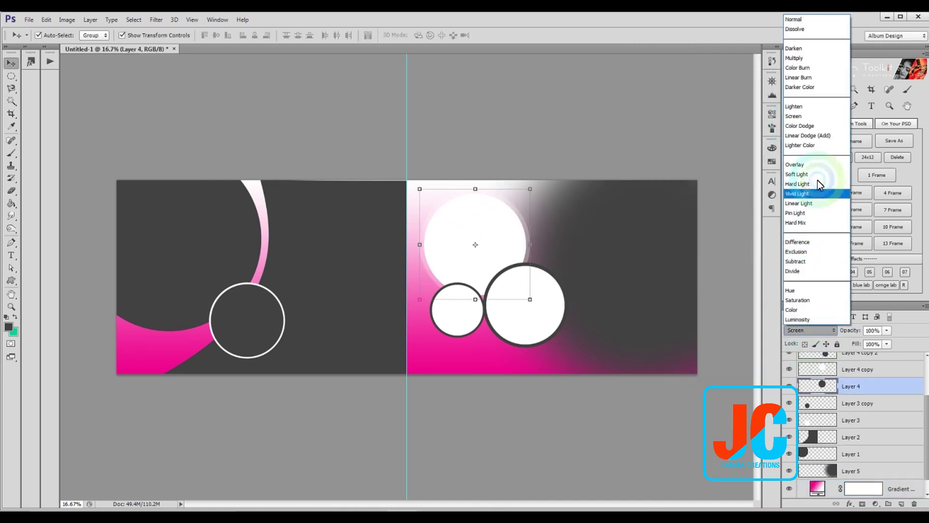
{"action": "left_click", "coordinate": [799, 72]}
{"action": "left_click", "coordinate": [810, 330]}
{"action": "left_click", "coordinate": [529, 305]}
{"action": "left_click", "coordinate": [857, 359]}
{"action": "left_click", "coordinate": [810, 330]}
{"action": "left_click", "coordinate": [805, 165]}
Step: Set the small circle to Overlay and the right-page shading layer to Luminosity
{"action": "right_click", "coordinate": [473, 315]}
{"action": "left_click", "coordinate": [484, 322]}
{"action": "left_click", "coordinate": [811, 330]}
{"action": "left_click", "coordinate": [817, 166]}
{"action": "left_click", "coordinate": [618, 437]}
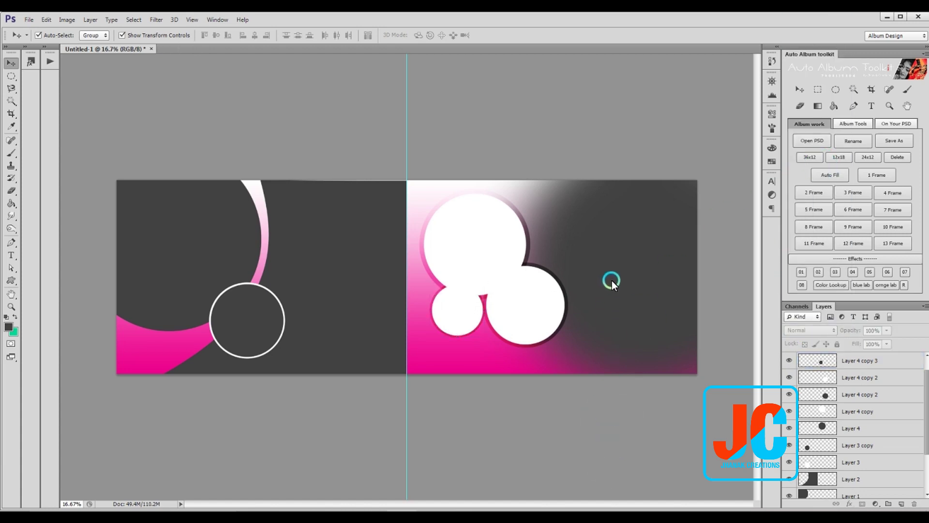
{"action": "left_click", "coordinate": [810, 330]}
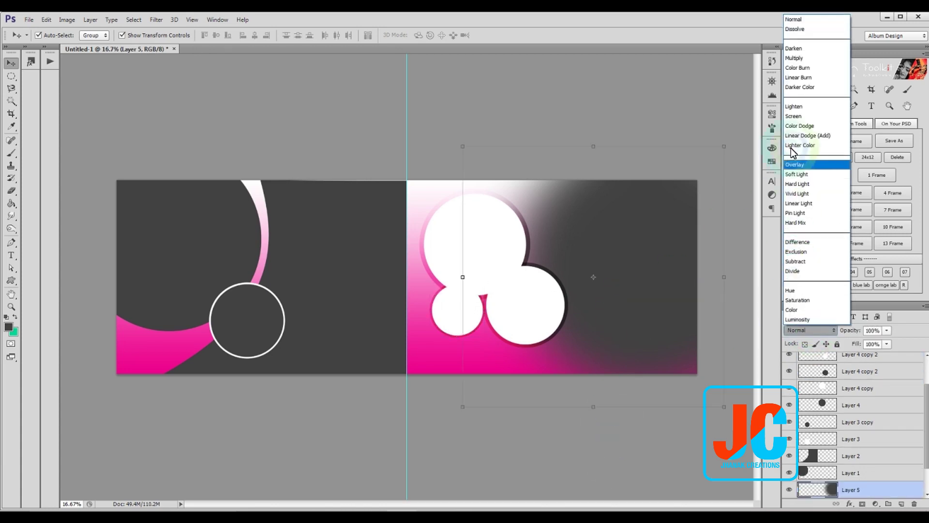
{"action": "left_click", "coordinate": [806, 320]}
{"action": "left_click", "coordinate": [642, 375]}
{"action": "left_click", "coordinate": [177, 271]}
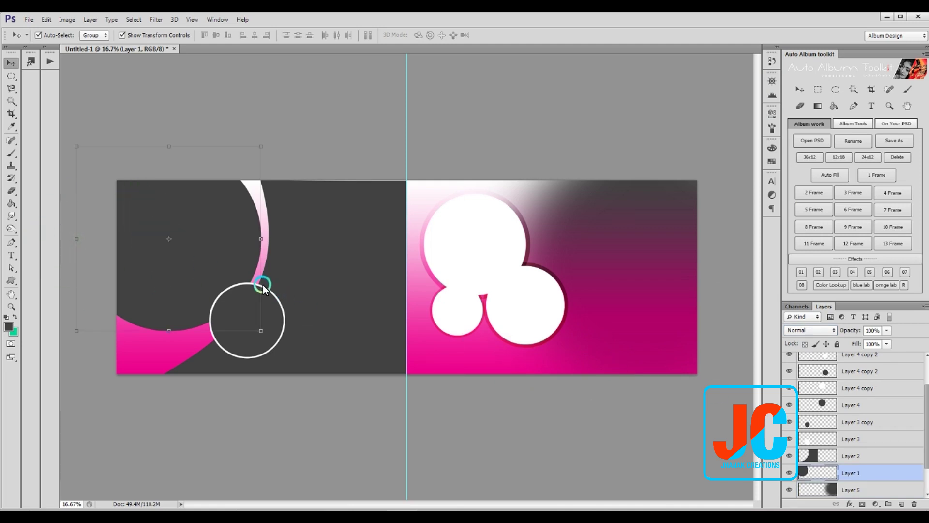
Step: Duplicate the dark arc shape and scale the copy down to about 97%
{"action": "key", "text": "ctrl+j"}
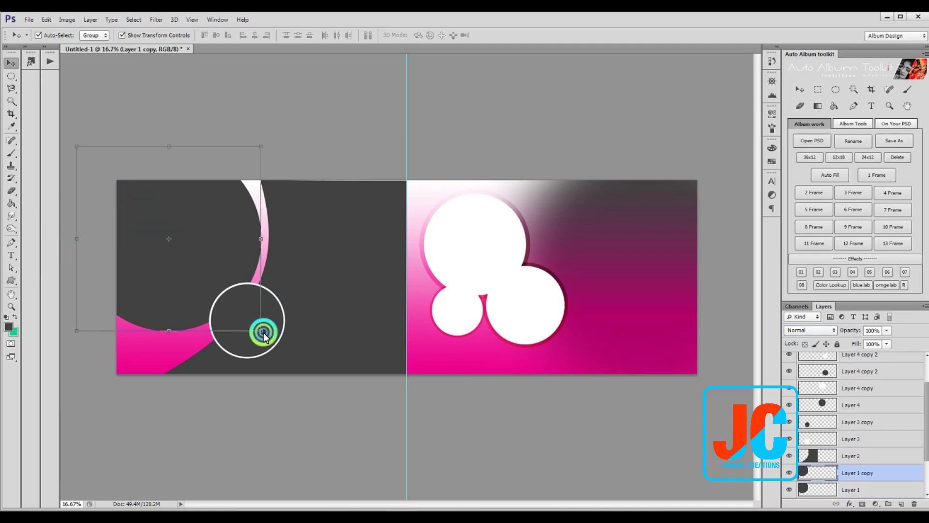
{"action": "key", "text": "ctrl+t"}
{"action": "left_click_drag", "start_coordinate": [261, 331], "coordinate": [255, 326]}
Step: Give the left page's dark shape a 125 px, 76% Multiply inner shadow
{"action": "right_click", "coordinate": [216, 224]}
{"action": "left_click", "coordinate": [250, 257]}
{"action": "left_click", "coordinate": [299, 290]}
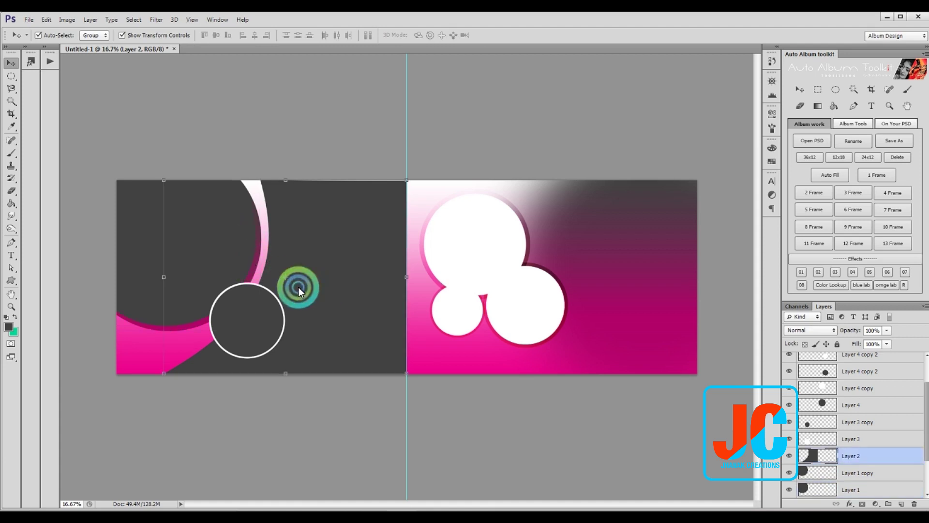
{"action": "left_click", "coordinate": [91, 19]}
{"action": "mouse_move", "coordinate": [108, 84]}
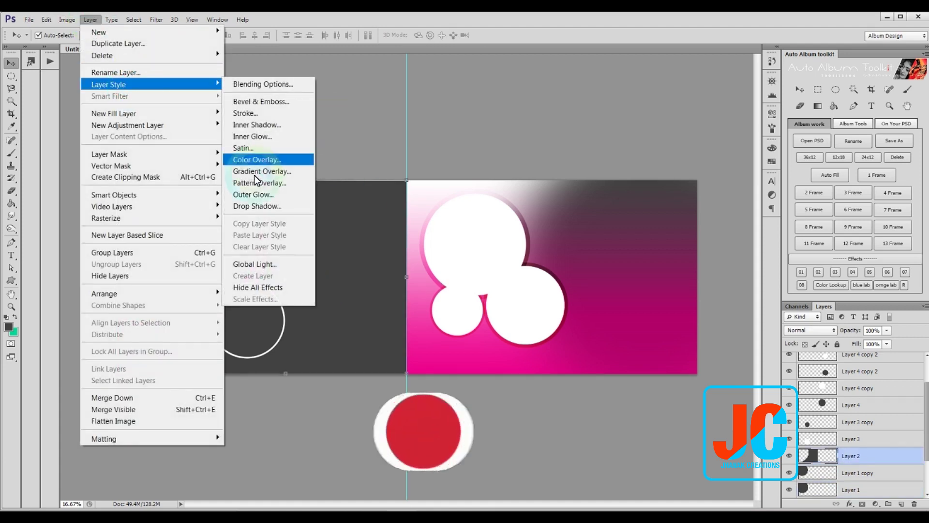
{"action": "left_click", "coordinate": [286, 126]}
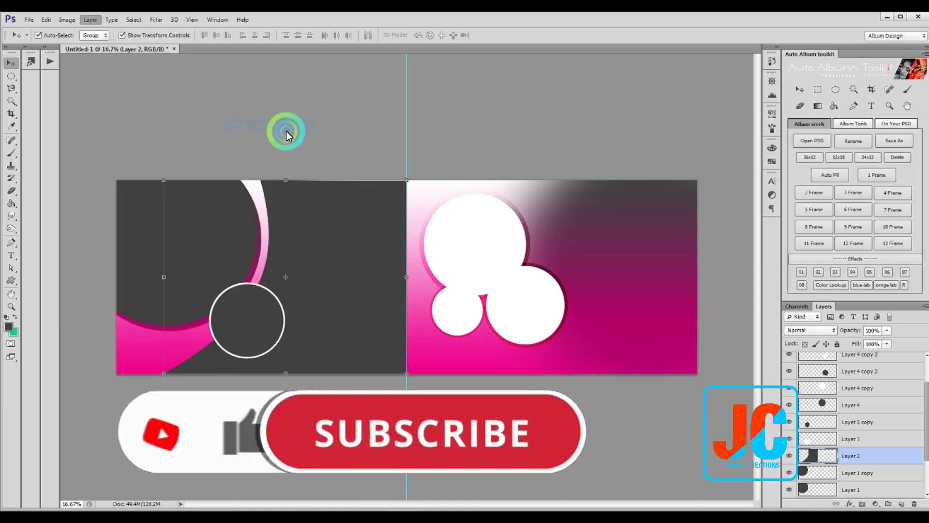
{"action": "mouse_move", "coordinate": [637, 191]}
{"action": "left_mouse_down"}
{"action": "mouse_move", "coordinate": [646, 212]}
{"action": "mouse_move", "coordinate": [661, 212]}
{"action": "mouse_move", "coordinate": [634, 203]}
{"action": "mouse_move", "coordinate": [643, 192]}
{"action": "left_mouse_up"}
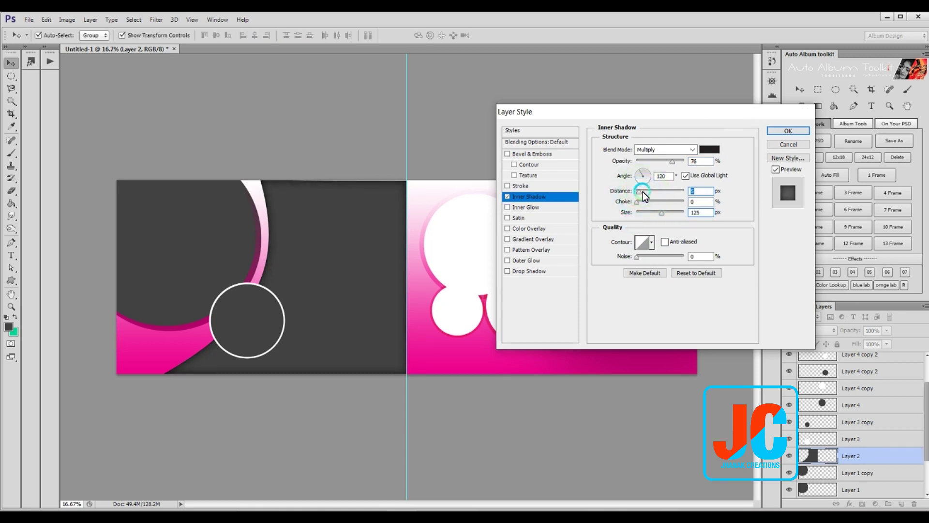
{"action": "key", "text": "Return"}
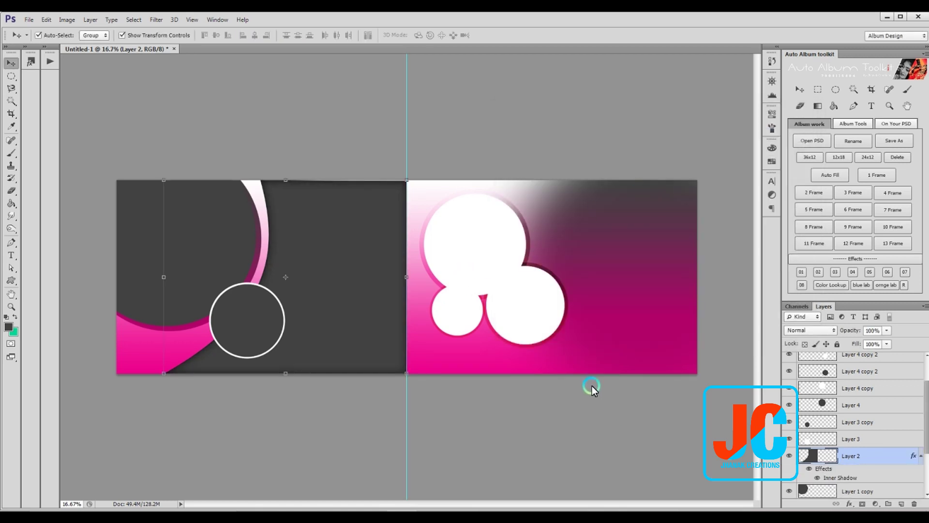
Step: Expand the Actions panel, collapse JC Photo Effects, and switch to Button Mode
{"action": "left_click", "coordinate": [45, 48]}
{"action": "left_click", "coordinate": [66, 277]}
{"action": "left_click", "coordinate": [195, 55]}
{"action": "mouse_move", "coordinate": [202, 245]}
{"action": "left_mouse_down"}
{"action": "mouse_move", "coordinate": [137, 242]}
{"action": "mouse_move", "coordinate": [137, 442]}
{"action": "left_mouse_up"}
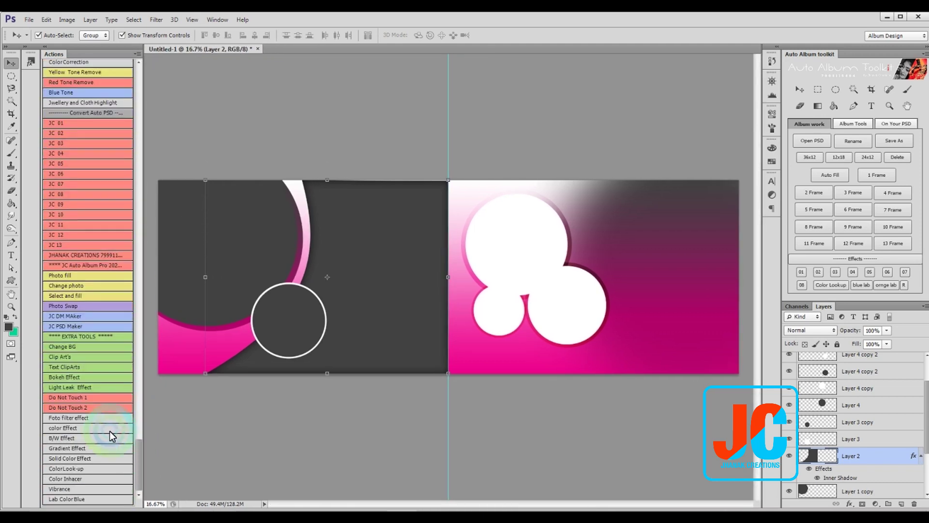
Step: Select the inner arc copy and all circle frame layers on both pages
{"action": "left_click", "coordinate": [259, 276]}
{"action": "right_click", "coordinate": [299, 318]}
{"action": "left_click", "coordinate": [330, 323], "text": "shift"}
{"action": "right_click", "coordinate": [293, 325]}
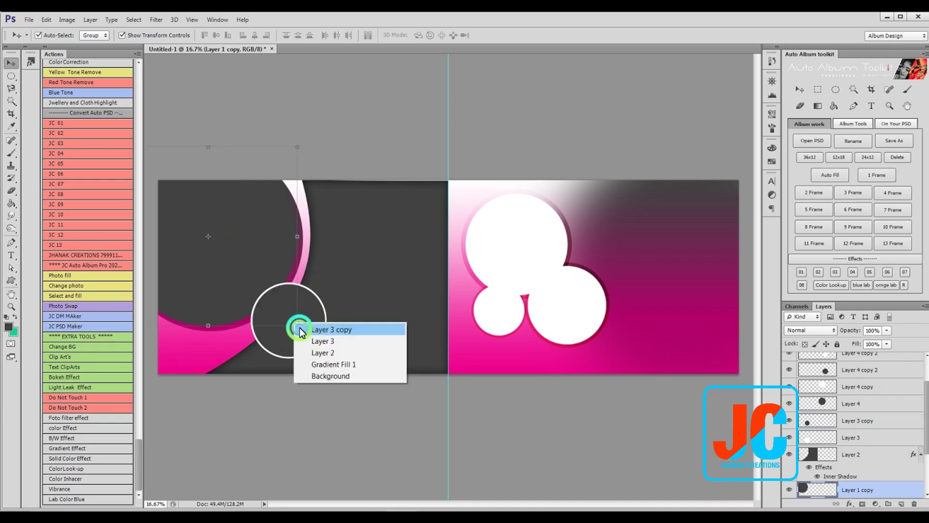
{"action": "left_click", "coordinate": [319, 351], "text": "shift"}
{"action": "left_click", "coordinate": [560, 282], "text": "shift"}
{"action": "left_click", "coordinate": [693, 245], "text": "shift"}
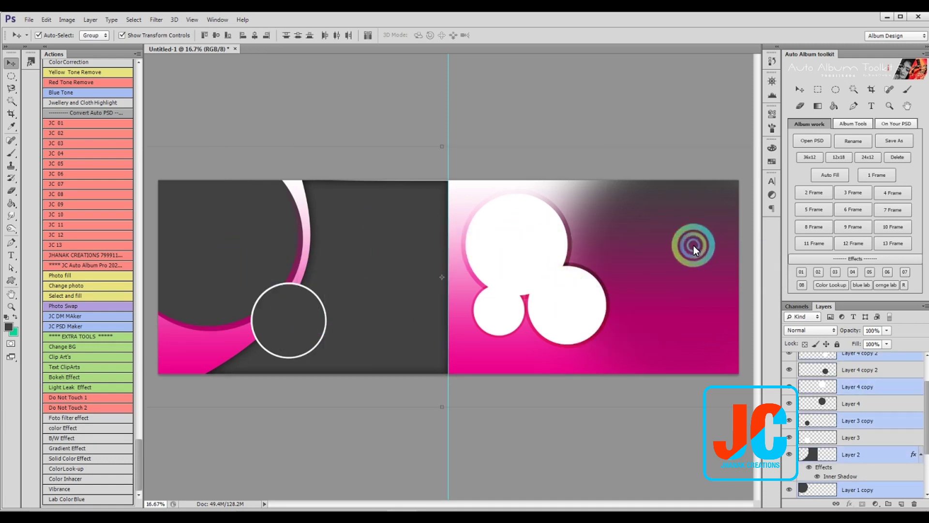
Step: Run the Photo fill action, confirming the Duplicate Image step, to create JCphotoframe layers
{"action": "left_click", "coordinate": [79, 277]}
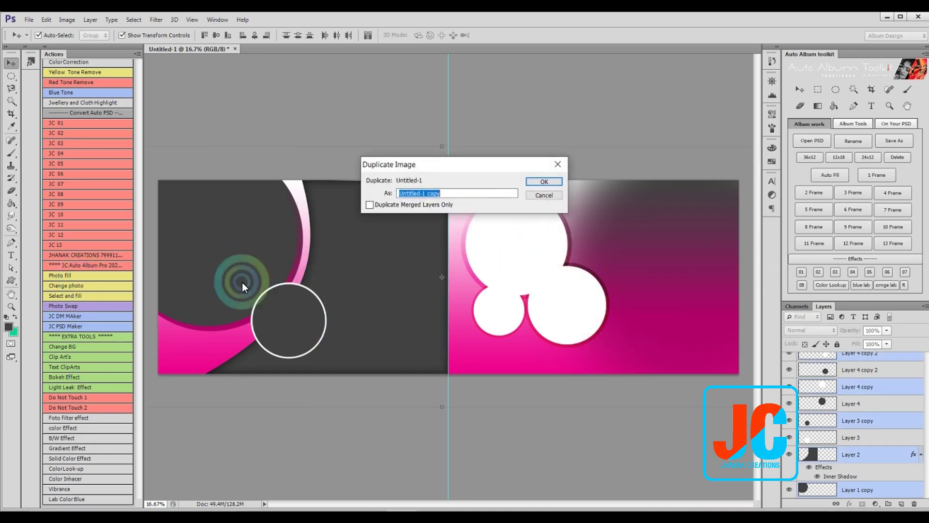
{"action": "left_click", "coordinate": [544, 196]}
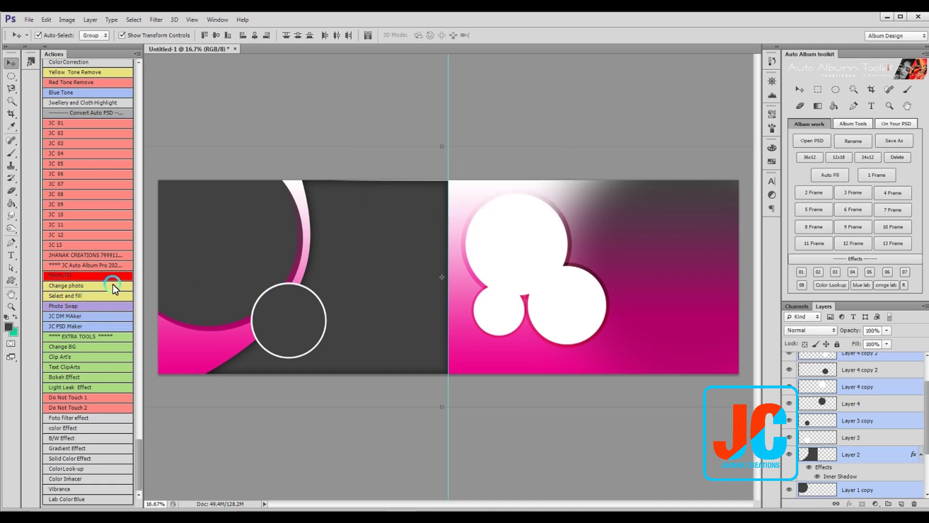
{"action": "left_click", "coordinate": [532, 270]}
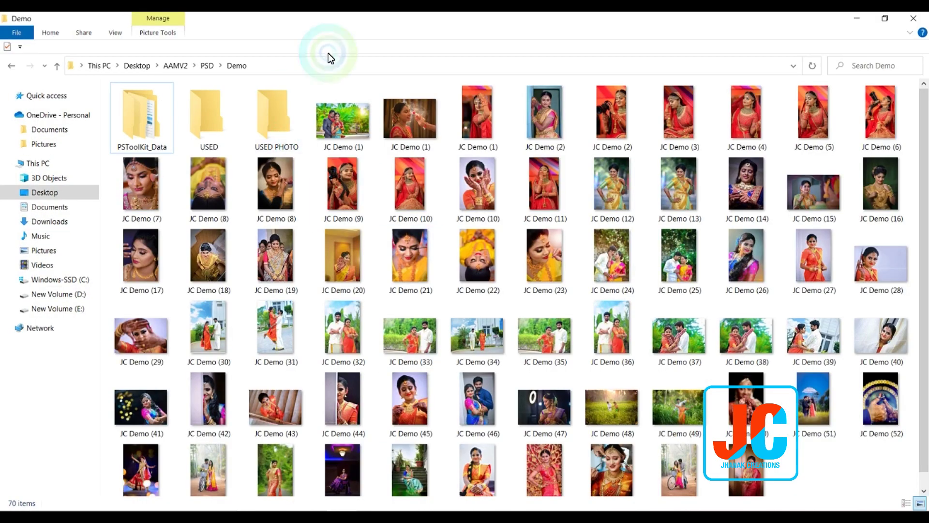
Step: Copy the Demo folder path and navigate the file picker to it
{"action": "left_click", "coordinate": [296, 64]}
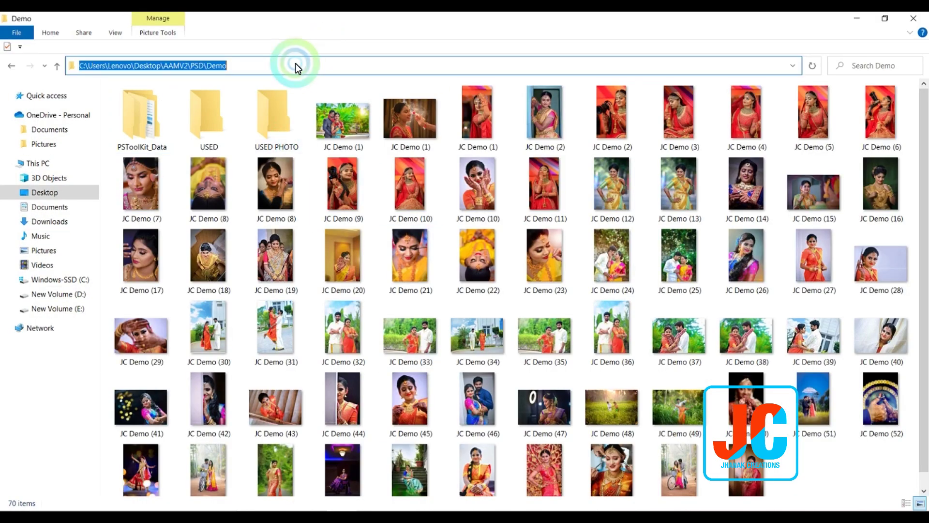
{"action": "left_click", "coordinate": [864, 27]}
{"action": "left_click", "coordinate": [288, 42]}
{"action": "key", "text": "ctrl+v"}
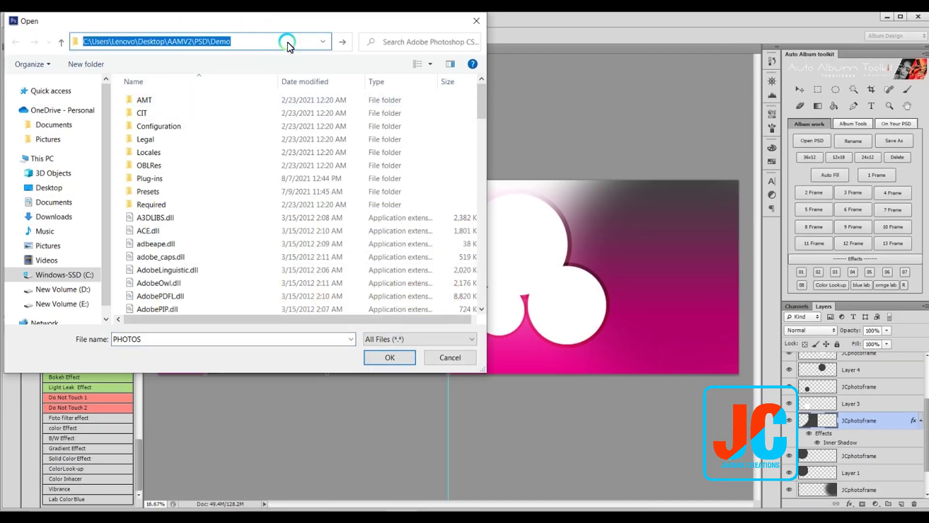
{"action": "key", "text": "Return"}
{"action": "left_click", "coordinate": [290, 170]}
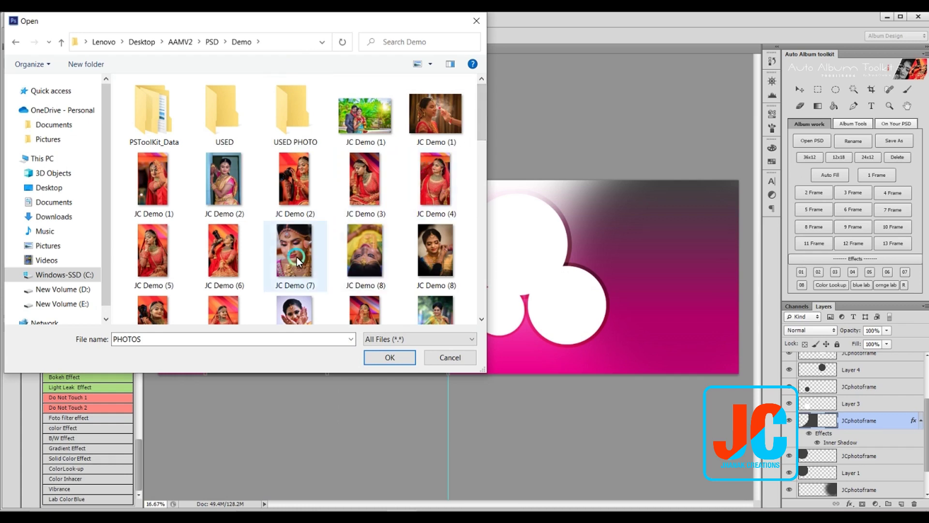
Step: Choose JC Demo photos (7), (15), (20), (26), (43), (40) and open them into the frames
{"action": "left_click", "coordinate": [297, 257]}
{"action": "left_click_drag", "start_coordinate": [480, 110], "coordinate": [484, 154]}
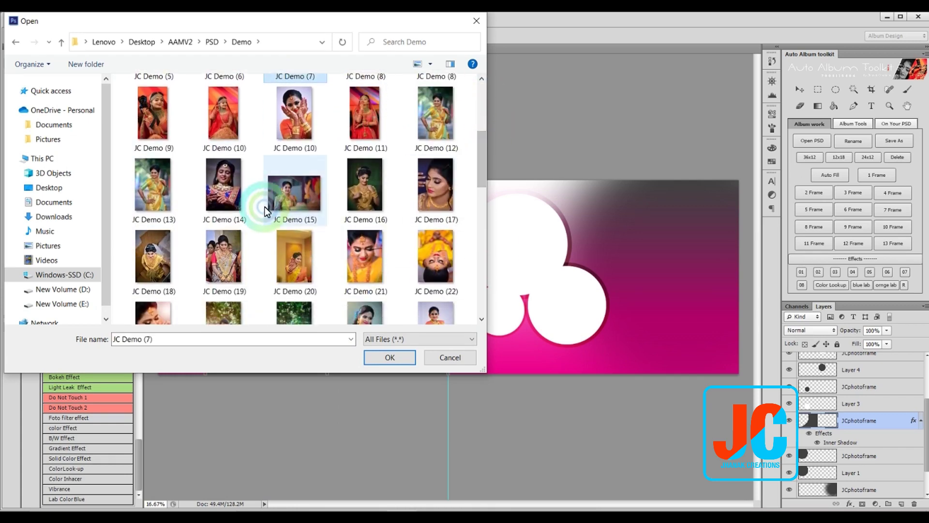
{"action": "left_click", "coordinate": [284, 196], "text": "ctrl"}
{"action": "left_click", "coordinate": [314, 275], "text": "ctrl"}
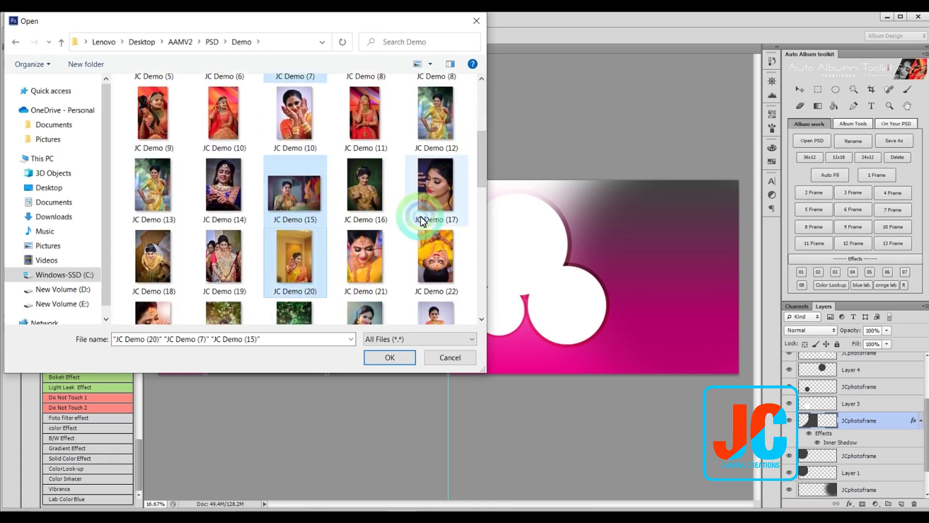
{"action": "scroll", "coordinate": [421, 216], "scroll_direction": "down", "scroll_amount": 2}
{"action": "left_click", "coordinate": [394, 248], "text": "ctrl"}
{"action": "scroll", "coordinate": [394, 247], "scroll_direction": "down", "scroll_amount": 4}
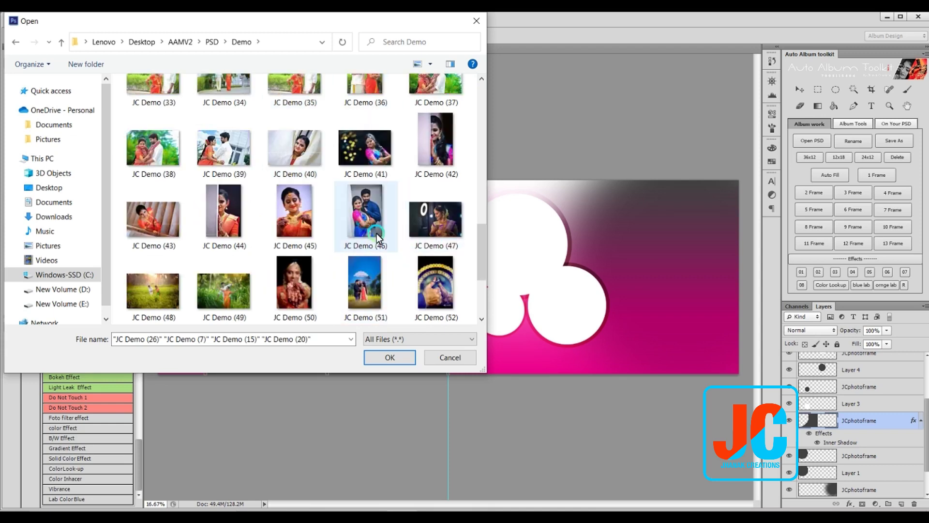
{"action": "left_click", "coordinate": [289, 227], "text": "ctrl"}
{"action": "left_click", "coordinate": [154, 218], "text": "ctrl"}
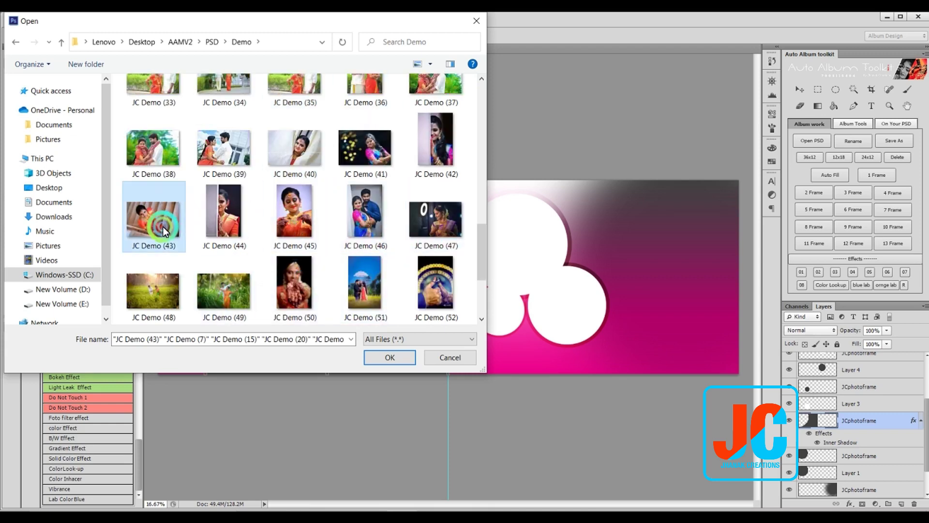
{"action": "left_click", "coordinate": [300, 153], "text": "ctrl"}
{"action": "left_click", "coordinate": [390, 357]}
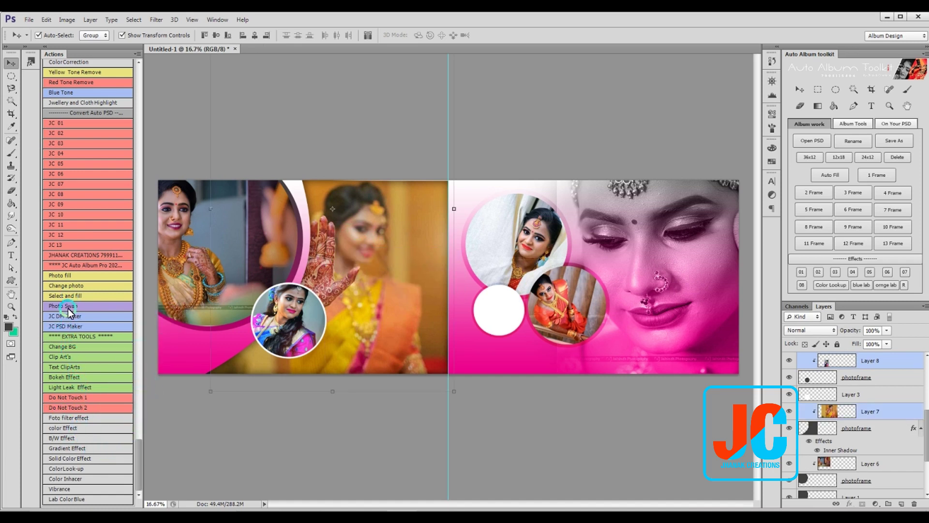
Step: Swap the small circle photo, load the large frame as a selection, and add a clipped layer
{"action": "left_click", "coordinate": [347, 261]}
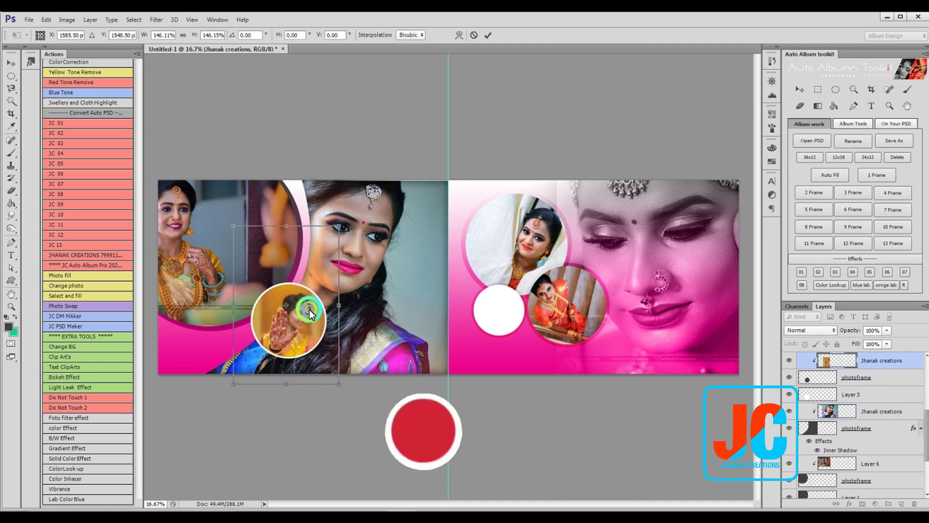
{"action": "right_click", "coordinate": [405, 232]}
{"action": "left_click", "coordinate": [421, 246]}
{"action": "left_click", "coordinate": [97, 287]}
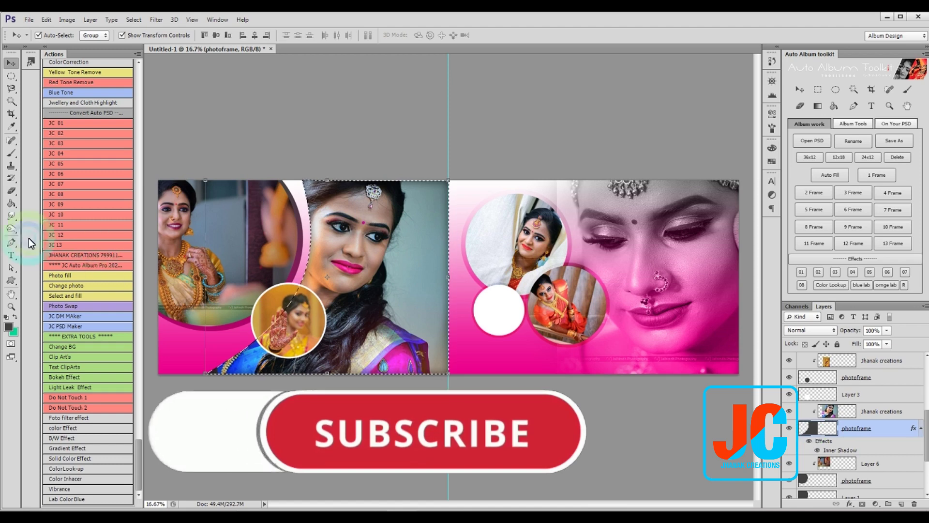
{"action": "key", "text": "Return"}
{"action": "left_click", "coordinate": [11, 203]}
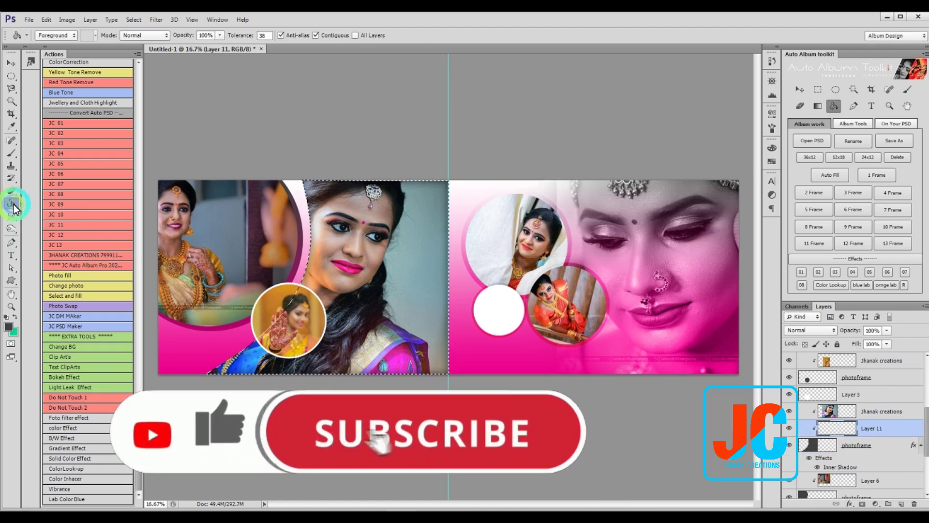
Step: Fill the selection with the green-to-tan gradient, then deselect
{"action": "right_click", "coordinate": [12, 203]}
{"action": "left_click", "coordinate": [68, 200]}
{"action": "right_click", "coordinate": [312, 227]}
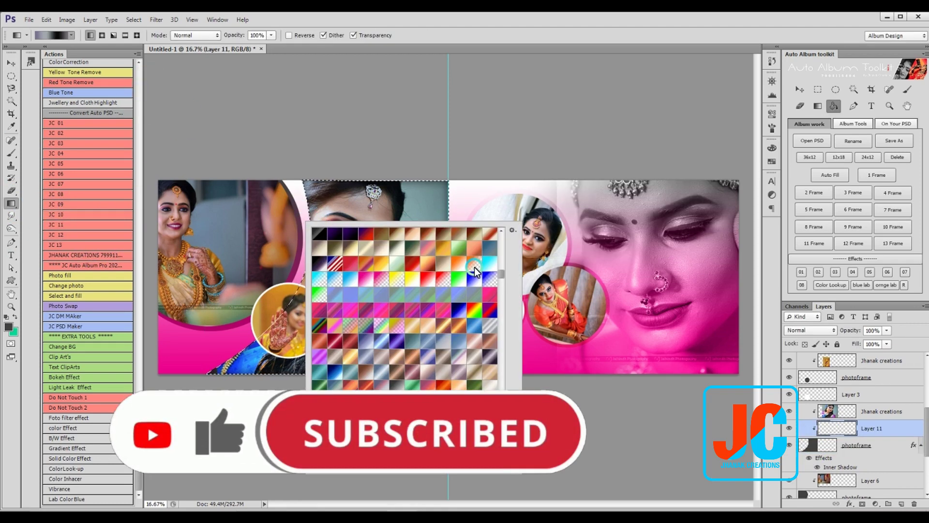
{"action": "left_click", "coordinate": [413, 249]}
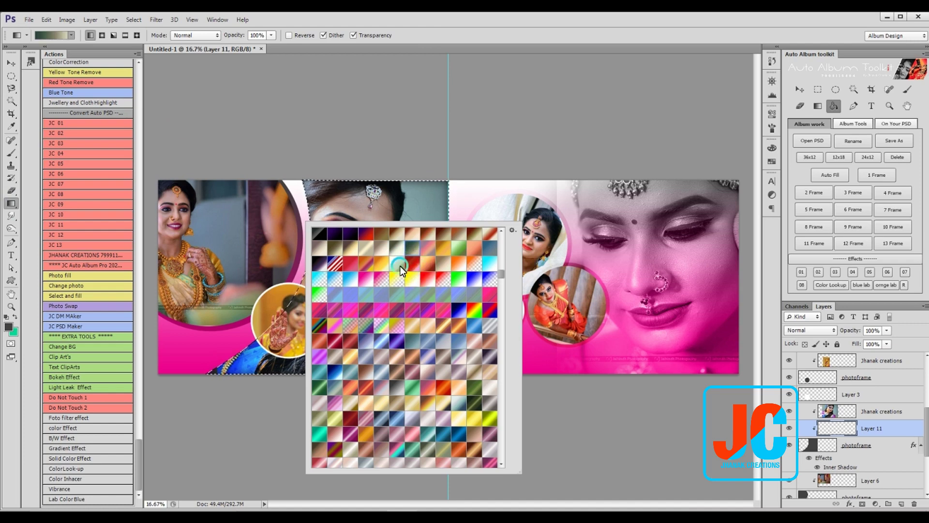
{"action": "left_click", "coordinate": [426, 30]}
{"action": "left_click_drag", "start_coordinate": [321, 187], "coordinate": [415, 332]}
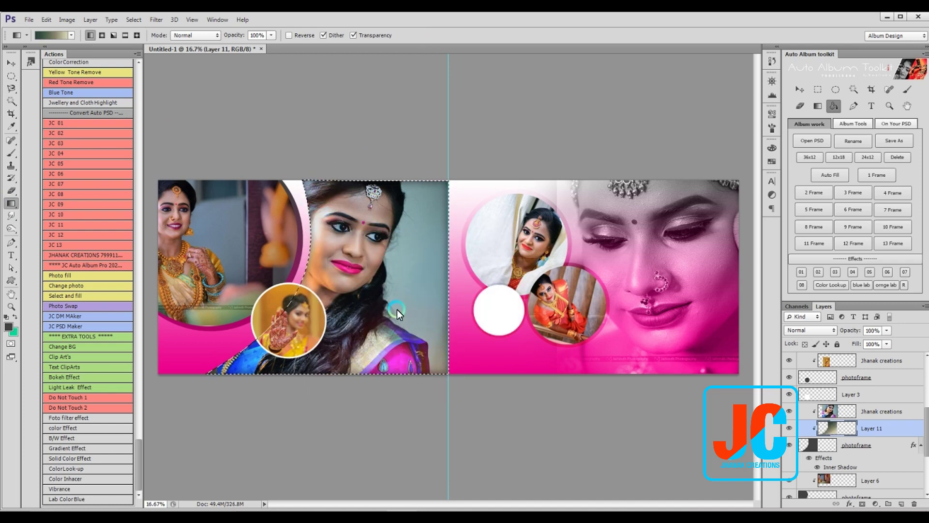
{"action": "key", "text": "ctrl+d"}
Step: Move the gradient layer above the photo, set Color blend mode and 66% fill
{"action": "key", "text": "v"}
{"action": "key", "text": "ctrl+bracketright"}
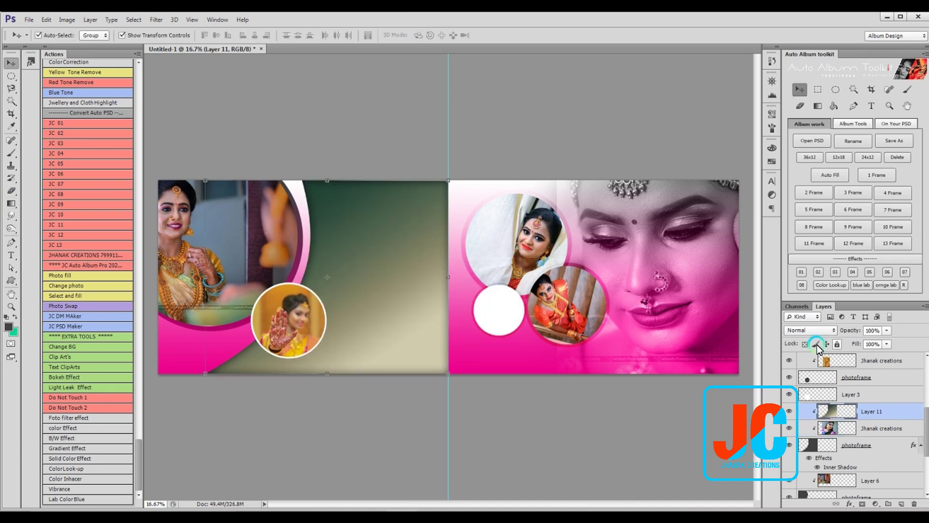
{"action": "key", "text": "shift+alt+u"}
{"action": "left_click", "coordinate": [803, 329]}
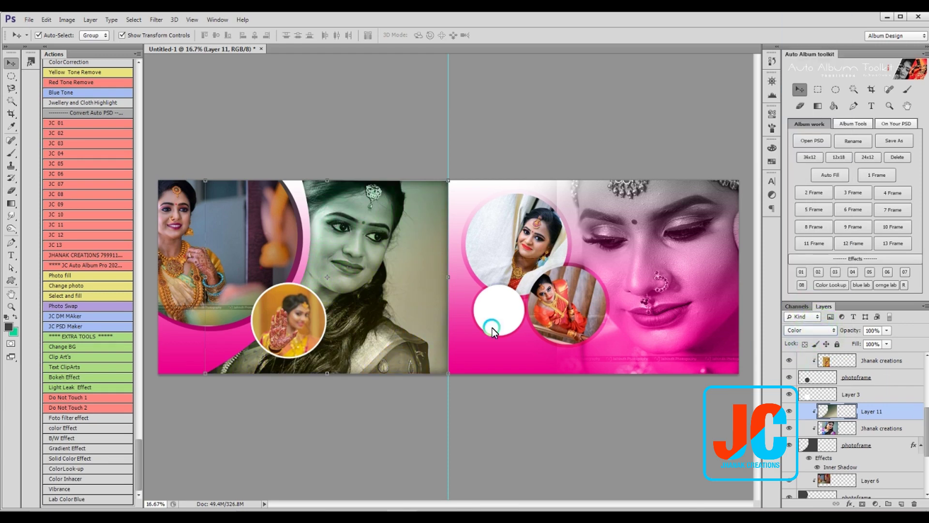
{"action": "left_click_drag", "start_coordinate": [853, 344], "coordinate": [842, 343]}
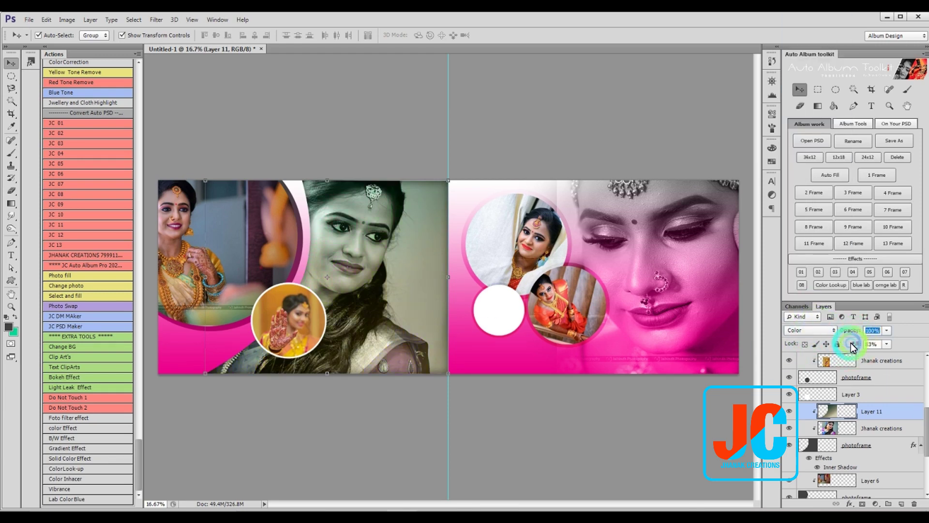
{"action": "key", "text": "ctrl+plus"}
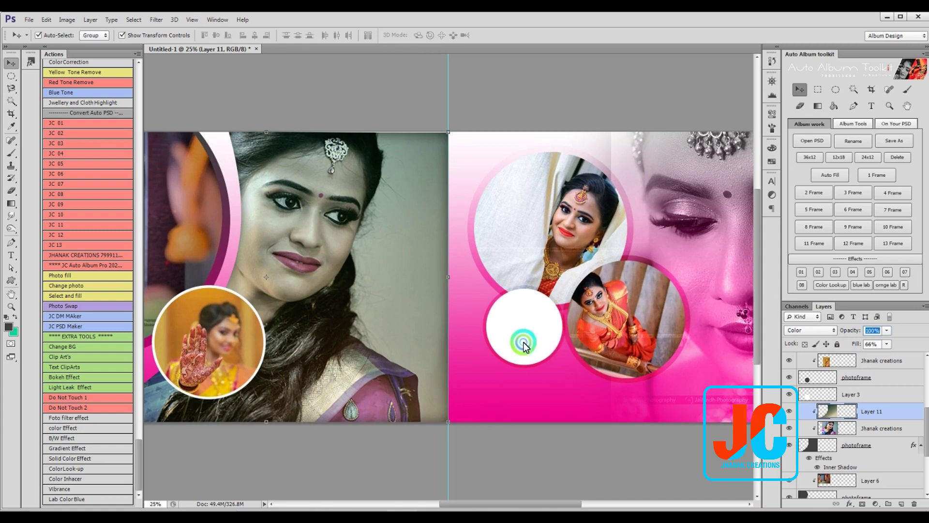
Step: Add 'Wedding' text near the right page bottom, widen it, and position it
{"action": "scroll", "coordinate": [523, 342], "scroll_direction": "right", "scroll_amount": 5}
{"action": "key", "text": "t"}
{"action": "left_click", "coordinate": [620, 378]}
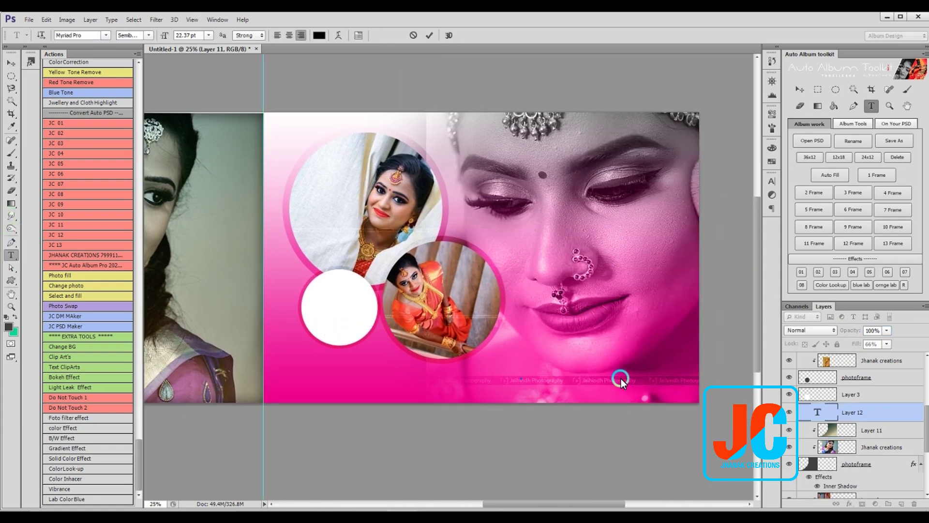
{"action": "type", "text": "Wedding"}
{"action": "key", "text": "ctrl+Return"}
{"action": "key", "text": "ctrl+t"}
{"action": "left_click_drag", "start_coordinate": [523, 377], "coordinate": [611, 386]}
{"action": "key", "text": "Return"}
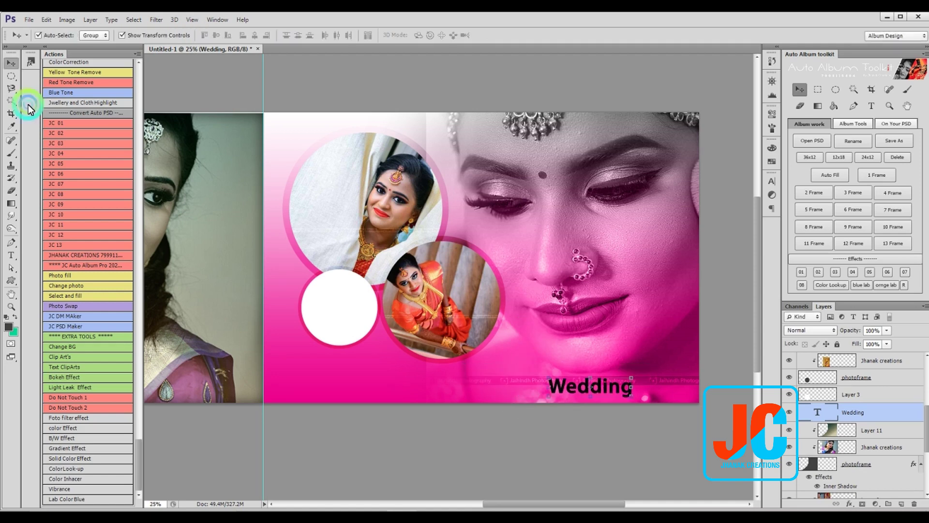
{"action": "left_click_drag", "start_coordinate": [10, 76], "coordinate": [34, 77]}
Step: Marquee a strip across the page bottom and fill it on a new layer beneath the text
{"action": "left_click_drag", "start_coordinate": [349, 371], "coordinate": [710, 393]}
{"action": "key", "text": "ctrl+shift+n"}
{"action": "key", "text": "Return"}
{"action": "key", "text": "alt+BackSpace"}
{"action": "key", "text": "v"}
{"action": "key", "text": "ctrl+bracketleft"}
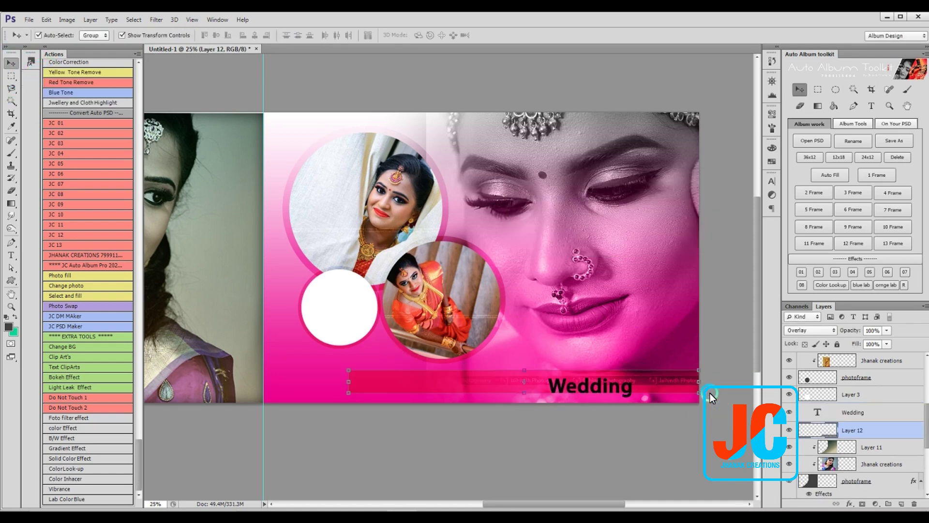
Step: Fill the band teal, stretch it left across the page, and reposition Wedding on it
{"action": "key", "text": "x"}
{"action": "right_click", "coordinate": [11, 203]}
{"action": "left_click", "coordinate": [48, 213]}
{"action": "left_click", "coordinate": [478, 388]}
{"action": "key", "text": "v"}
{"action": "left_click_drag", "start_coordinate": [348, 382], "coordinate": [264, 381]}
{"action": "double_click", "coordinate": [683, 384]}
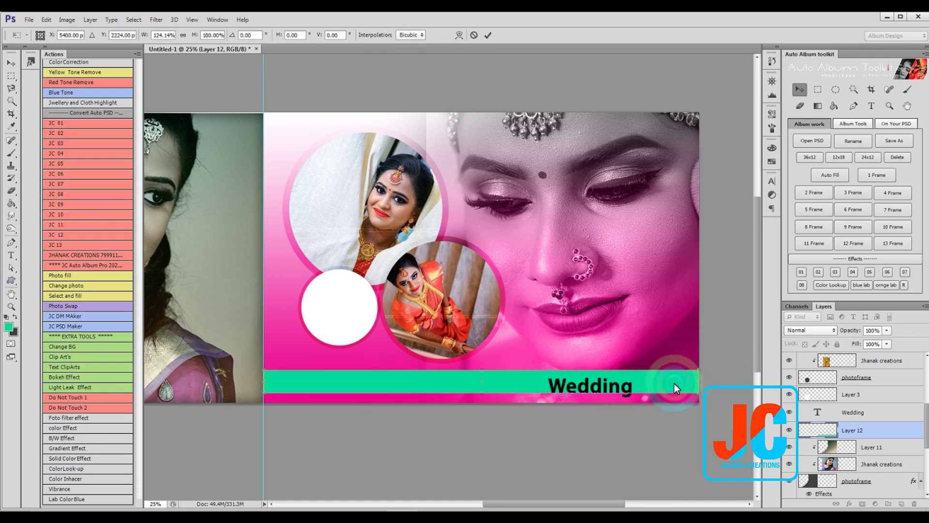
{"action": "left_click_drag", "start_coordinate": [626, 382], "coordinate": [635, 376]}
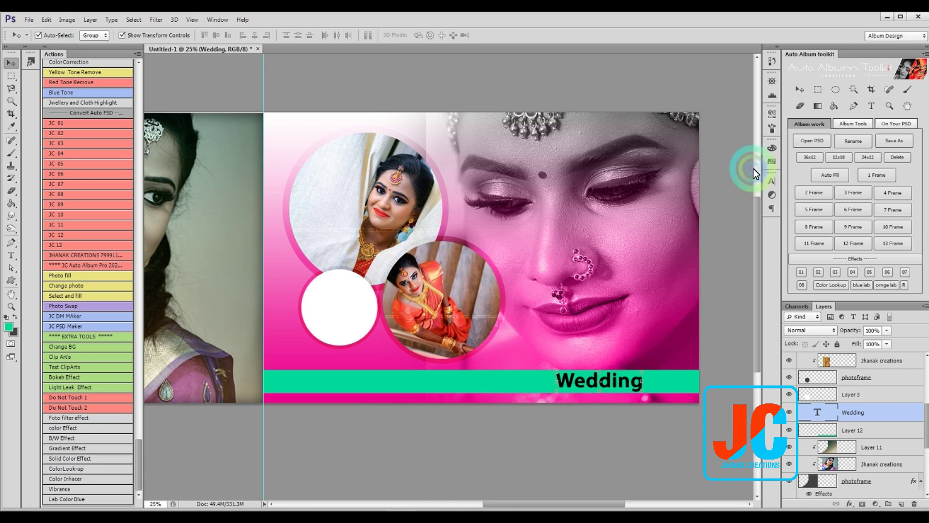
Step: Set Wedding to All Caps with a pink colour sampled from the page, and nudge it
{"action": "left_click", "coordinate": [772, 181]}
{"action": "left_click", "coordinate": [686, 253]}
{"action": "left_click", "coordinate": [740, 237]}
{"action": "left_click", "coordinate": [598, 356]}
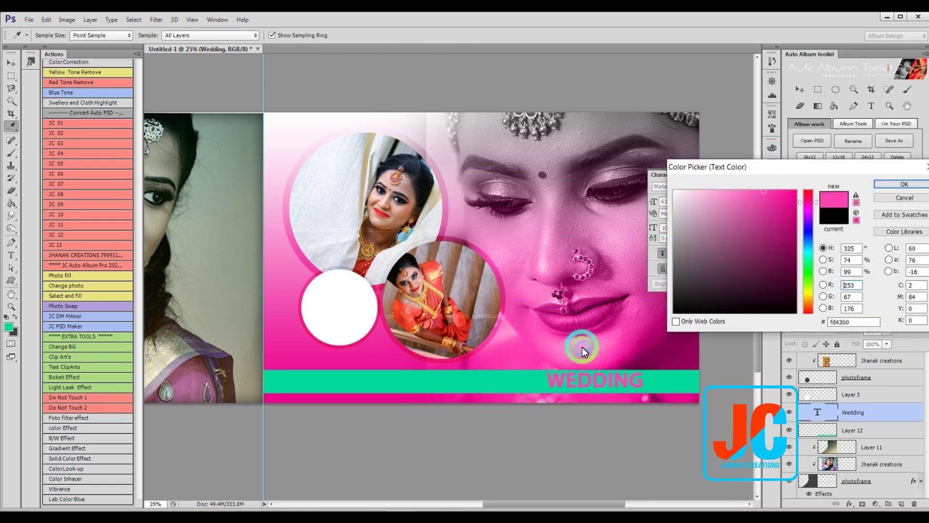
{"action": "left_click", "coordinate": [904, 184]}
{"action": "left_click_drag", "start_coordinate": [626, 373], "coordinate": [622, 376]}
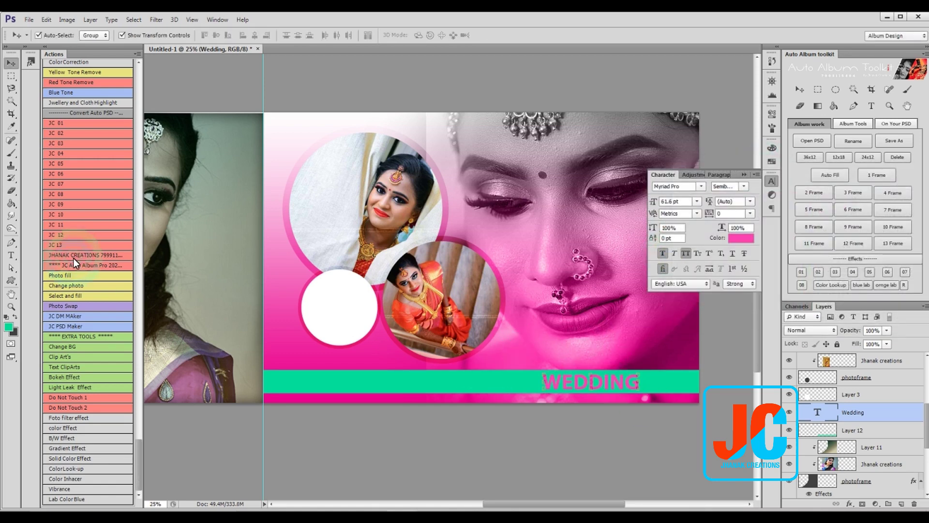
{"action": "left_click", "coordinate": [321, 306]}
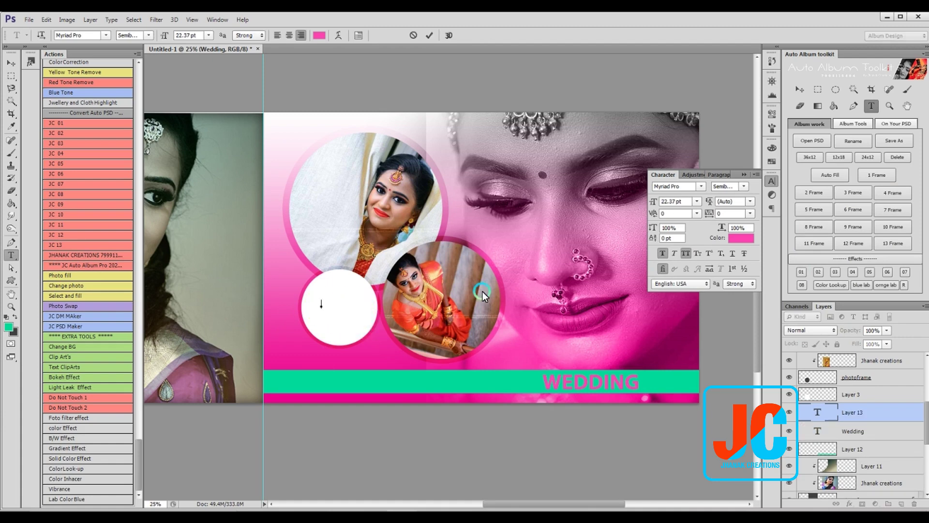
Step: Type 2K22 in the white circle, then enlarge and position it
{"action": "type", "text": "2k22"}
{"action": "key", "text": "ctrl+t"}
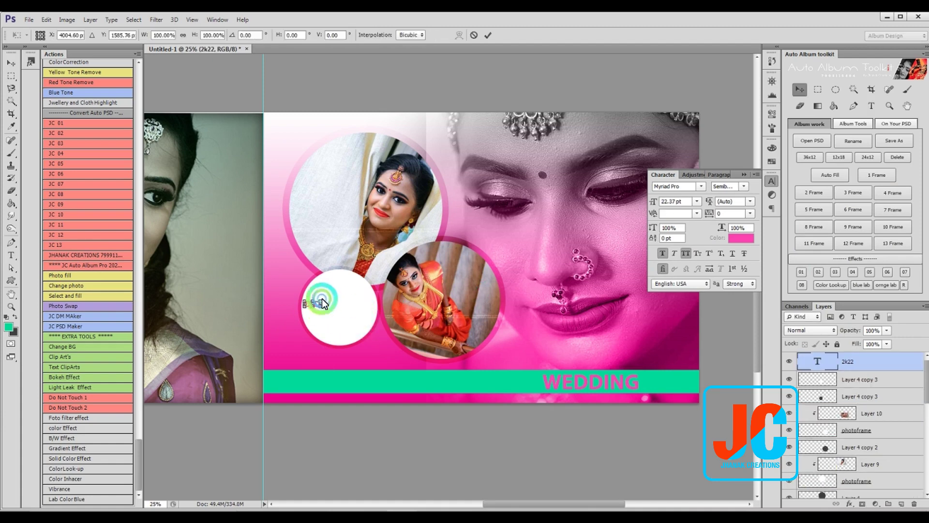
{"action": "mouse_move", "coordinate": [324, 303]}
{"action": "left_mouse_down"}
{"action": "mouse_move", "coordinate": [350, 326]}
{"action": "mouse_move", "coordinate": [348, 306]}
{"action": "mouse_move", "coordinate": [300, 310]}
{"action": "left_mouse_up"}
Step: Duplicate the text, edit it to 06TH JULY, and shrink it to fit the circle
{"action": "key", "text": "Return"}
{"action": "key", "text": "t"}
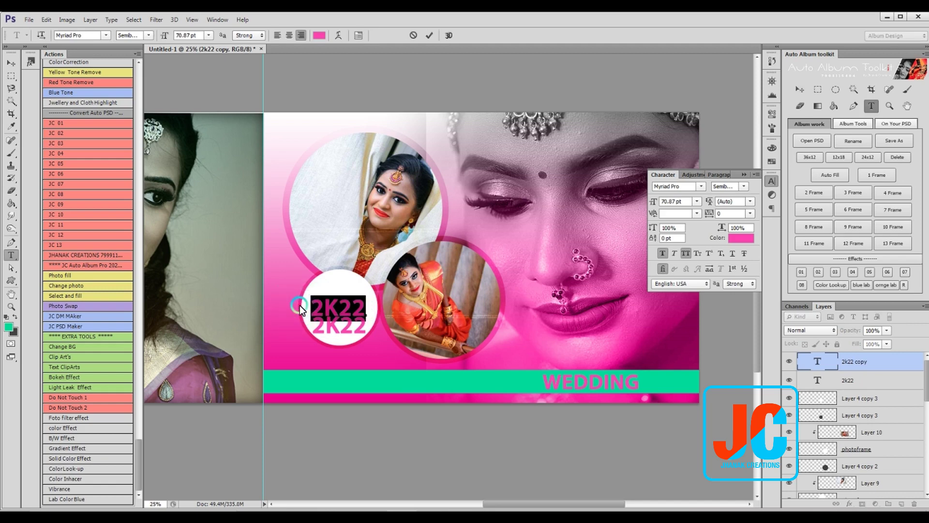
{"action": "type", "text": "2"}
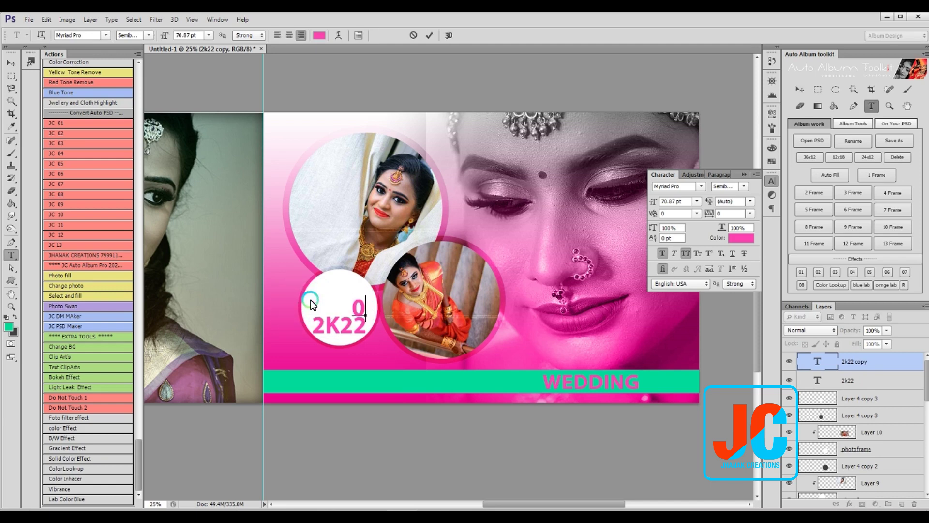
{"action": "type", "text": "."}
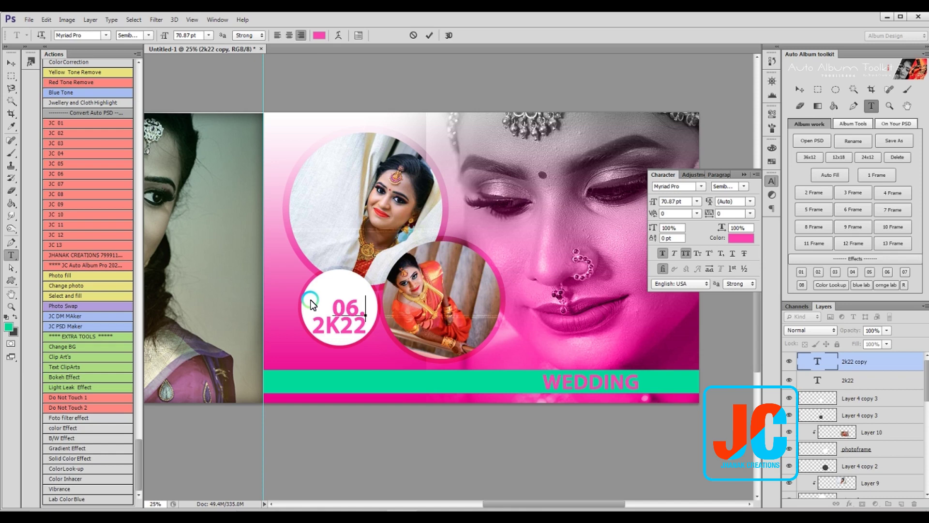
{"action": "type", "text": "TH JULY"}
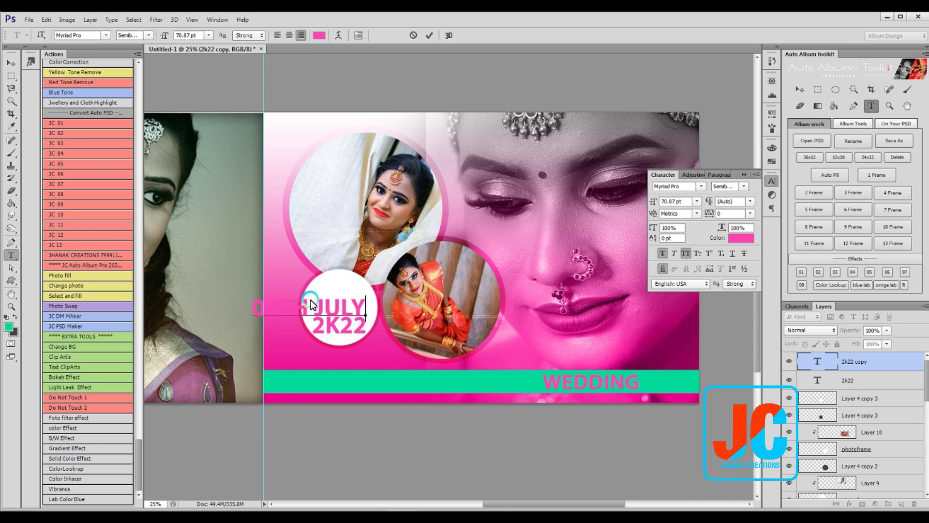
{"action": "key", "text": "ctrl+Return"}
{"action": "key", "text": "ctrl+t"}
{"action": "mouse_move", "coordinate": [368, 317]}
{"action": "left_mouse_down"}
{"action": "mouse_move", "coordinate": [334, 310]}
{"action": "mouse_move", "coordinate": [349, 307]}
{"action": "mouse_move", "coordinate": [350, 380]}
{"action": "mouse_move", "coordinate": [307, 383]}
{"action": "left_mouse_up"}
Step: Duplicate the date onto the band, retype it as THE BRIDE, enlarge it, and colour it pink
{"action": "key", "text": "Return"}
{"action": "left_click", "coordinate": [297, 385]}
{"action": "key", "text": "ctrl+a"}
{"action": "type", "text": "THE BRIDE"}
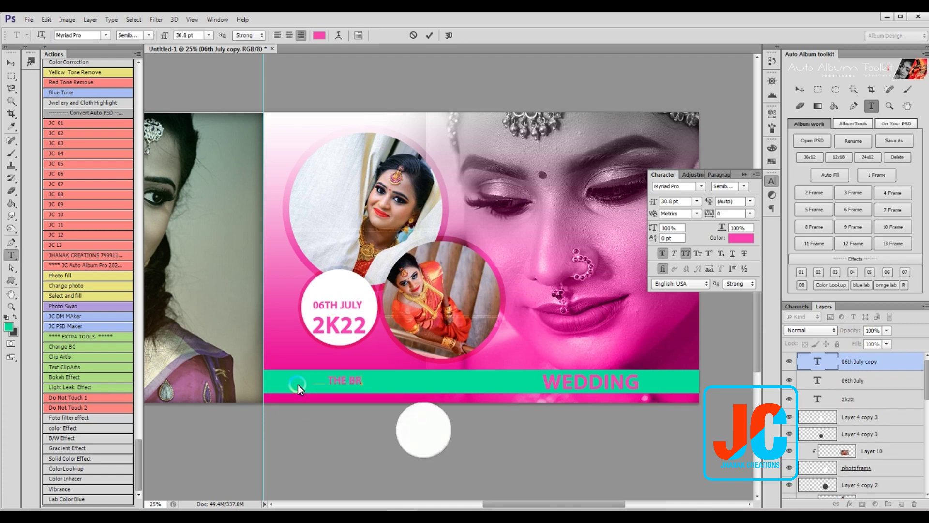
{"action": "key", "text": "ctrl+Return"}
{"action": "key", "text": "ctrl+t"}
{"action": "left_click_drag", "start_coordinate": [363, 375], "coordinate": [411, 376]}
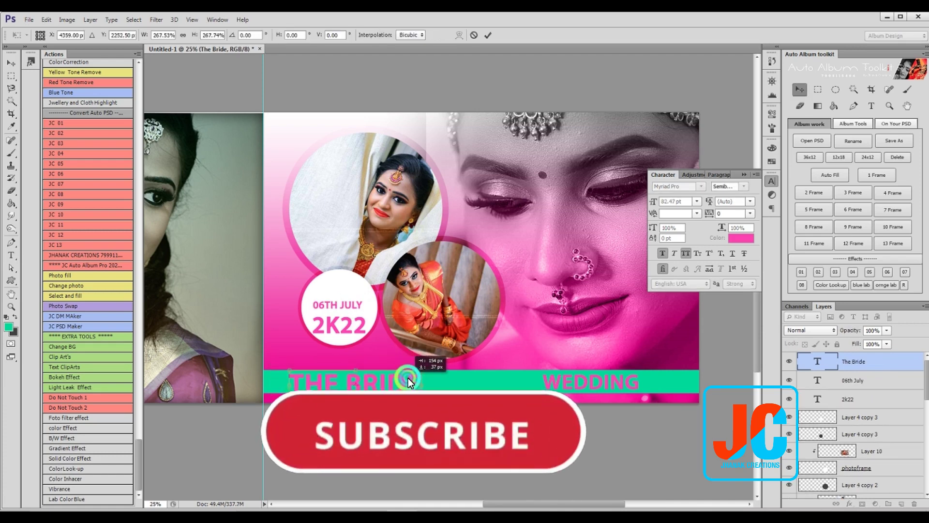
{"action": "key", "text": "Return"}
{"action": "left_click", "coordinate": [741, 238]}
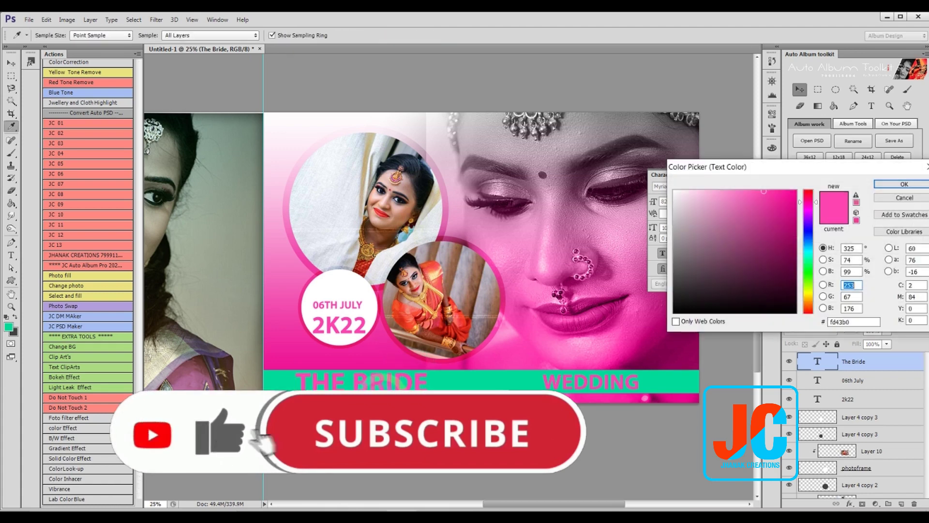
{"action": "left_click", "coordinate": [902, 202]}
Step: Fit the spread in view, select the band layer, and set it to Multiply blending
{"action": "key", "text": "ctrl+0"}
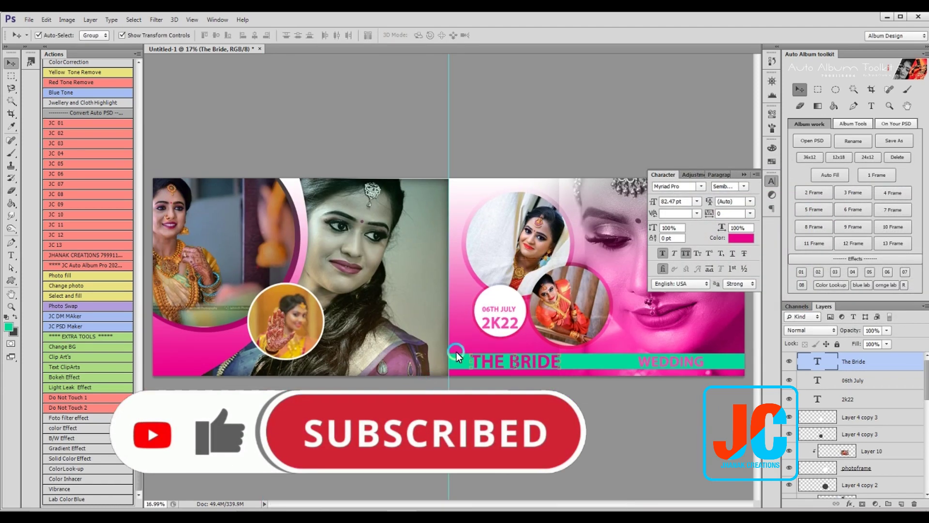
{"action": "left_click", "coordinate": [744, 175]}
{"action": "left_click", "coordinate": [602, 362]}
{"action": "key", "text": "shift+plus"}
{"action": "key", "text": "shift+plus"}
{"action": "key", "text": "shift+plus"}
{"action": "key", "text": "shift+plus"}
{"action": "key", "text": "shift+plus"}
Step: Cycle the band's blend mode until it turns pale, fit the view, and collapse the Actions panel
{"action": "left_click", "coordinate": [626, 425]}
{"action": "key", "text": "ctrl+minus"}
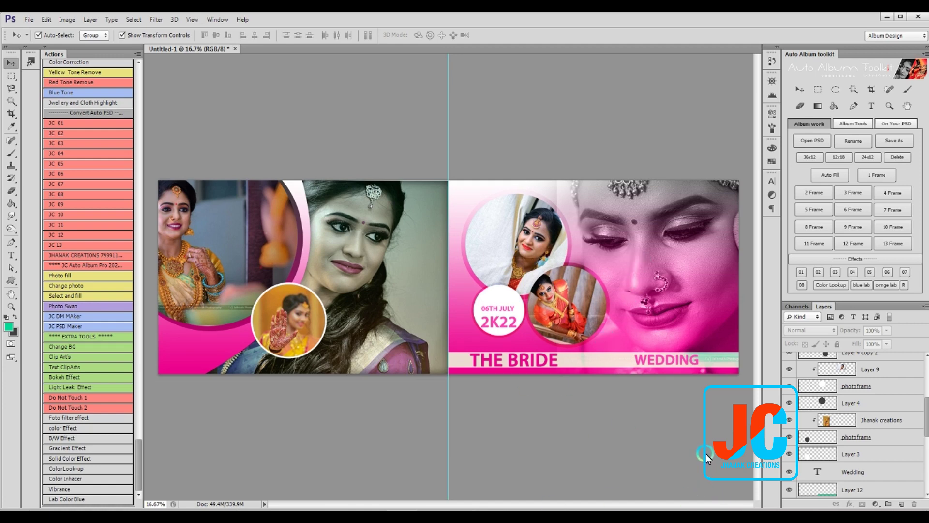
{"action": "left_click", "coordinate": [44, 46]}
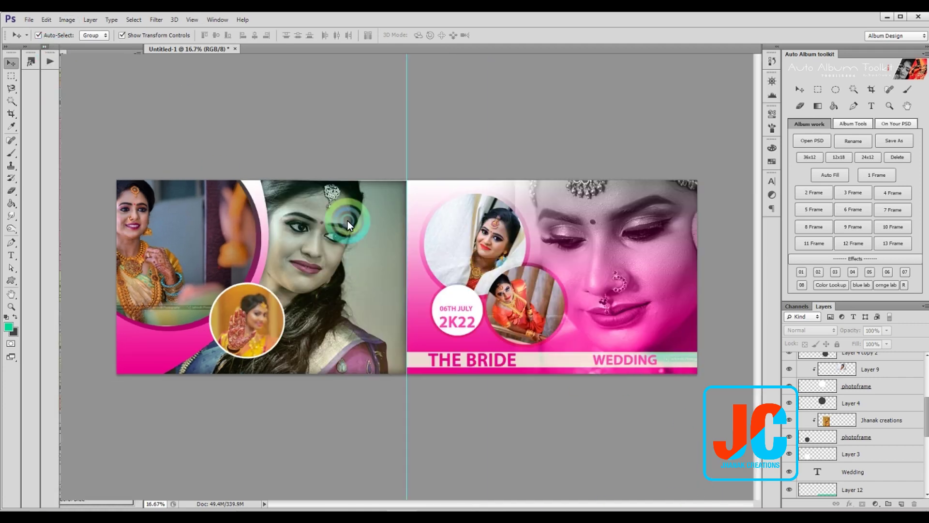
{"action": "left_click", "coordinate": [721, 508]}
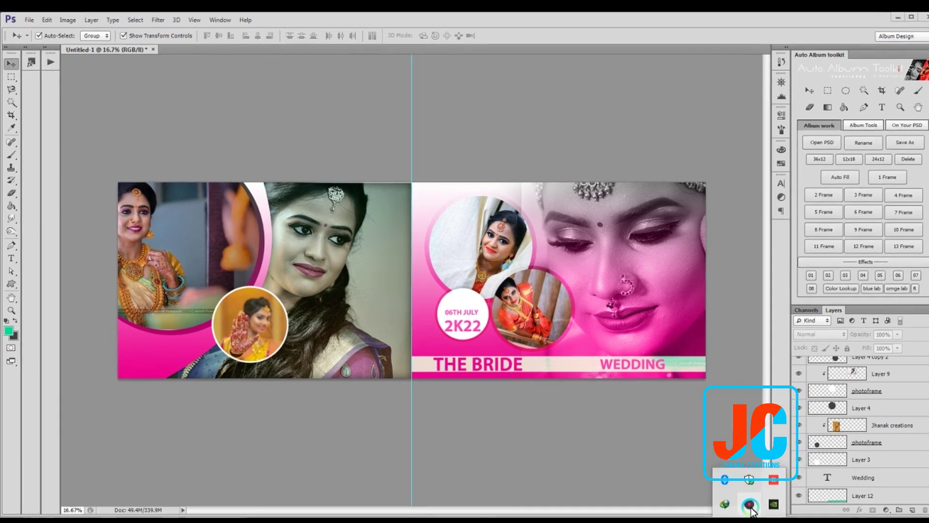